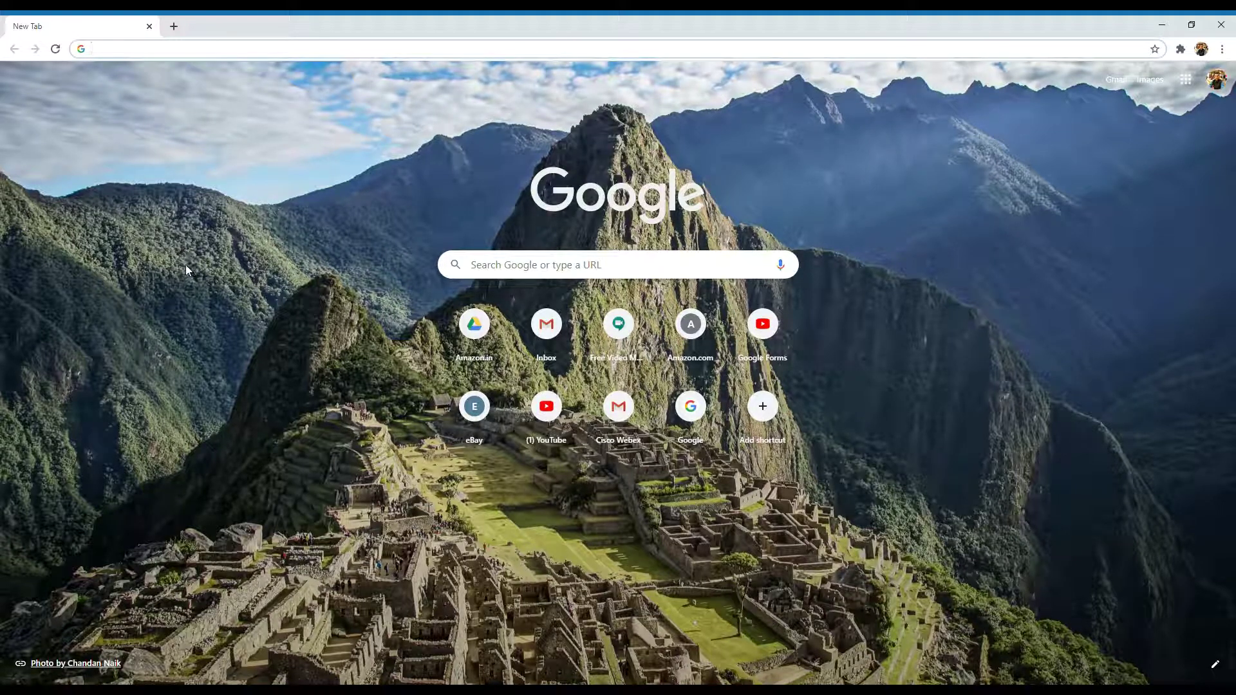
# Search the web for "google forms"
pyautogui.click(382, 54)
pyautogui.write('google fo')
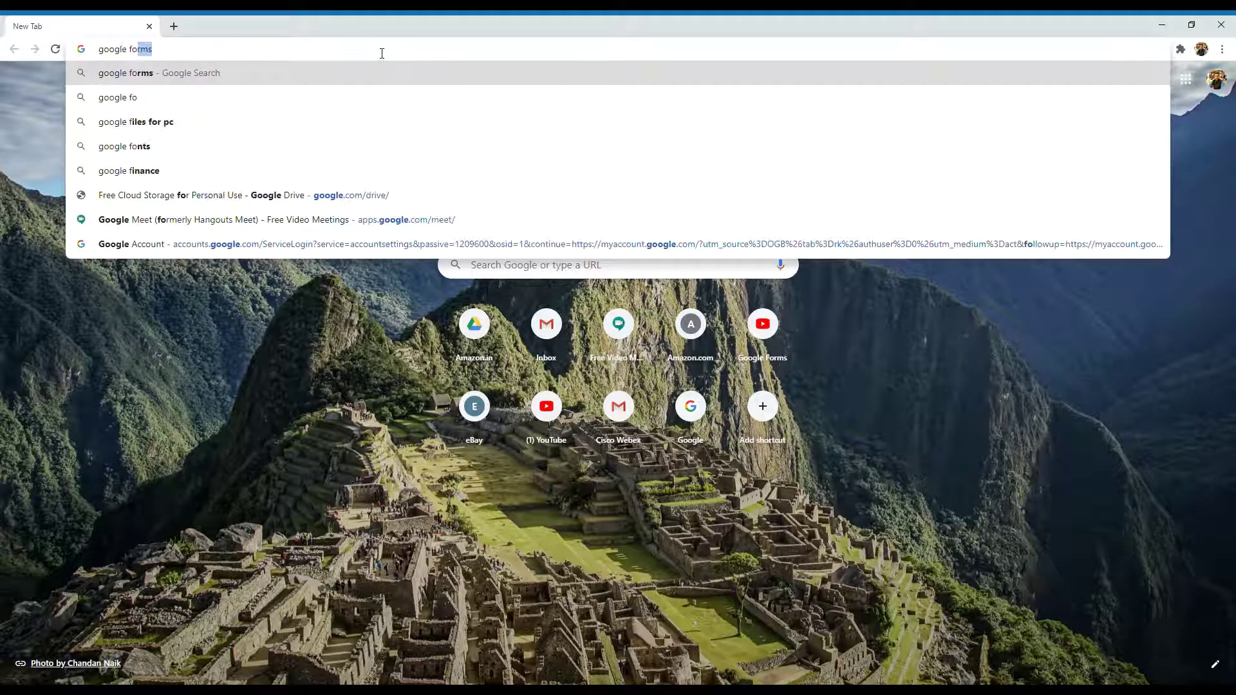
pyautogui.write('rms')
pyautogui.press('Return')
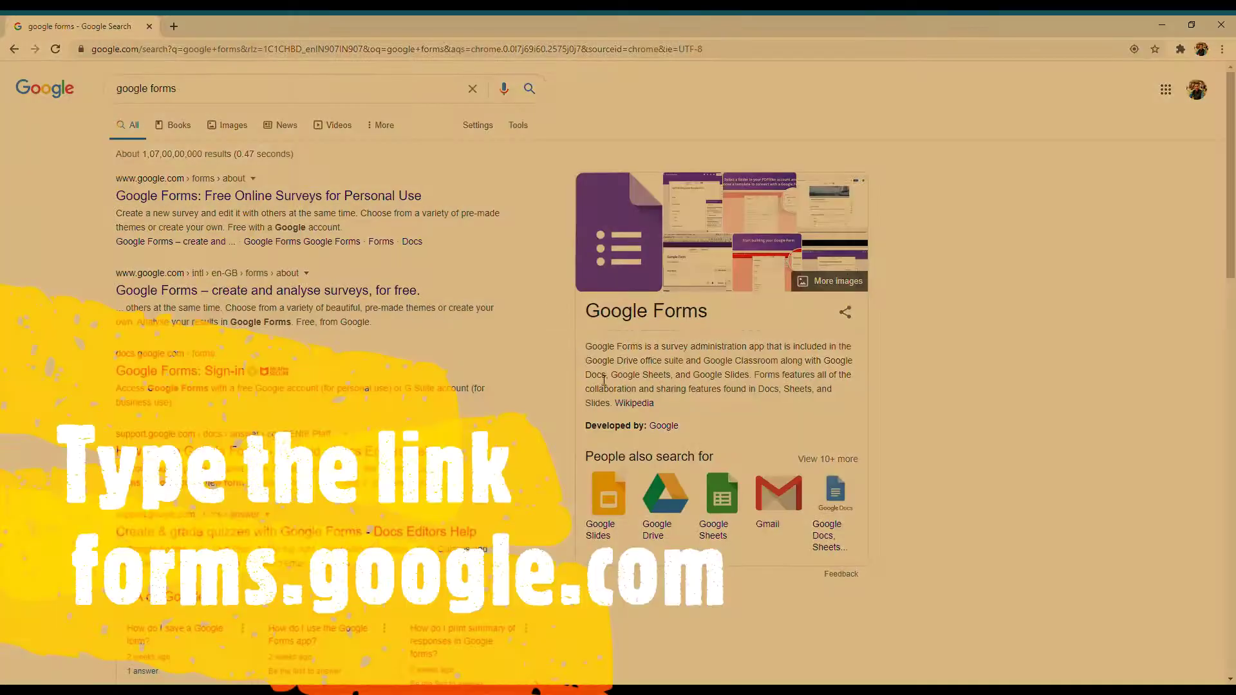
# Open forms.google.com in a new browser tab and close the search results tab
pyautogui.click(174, 27)
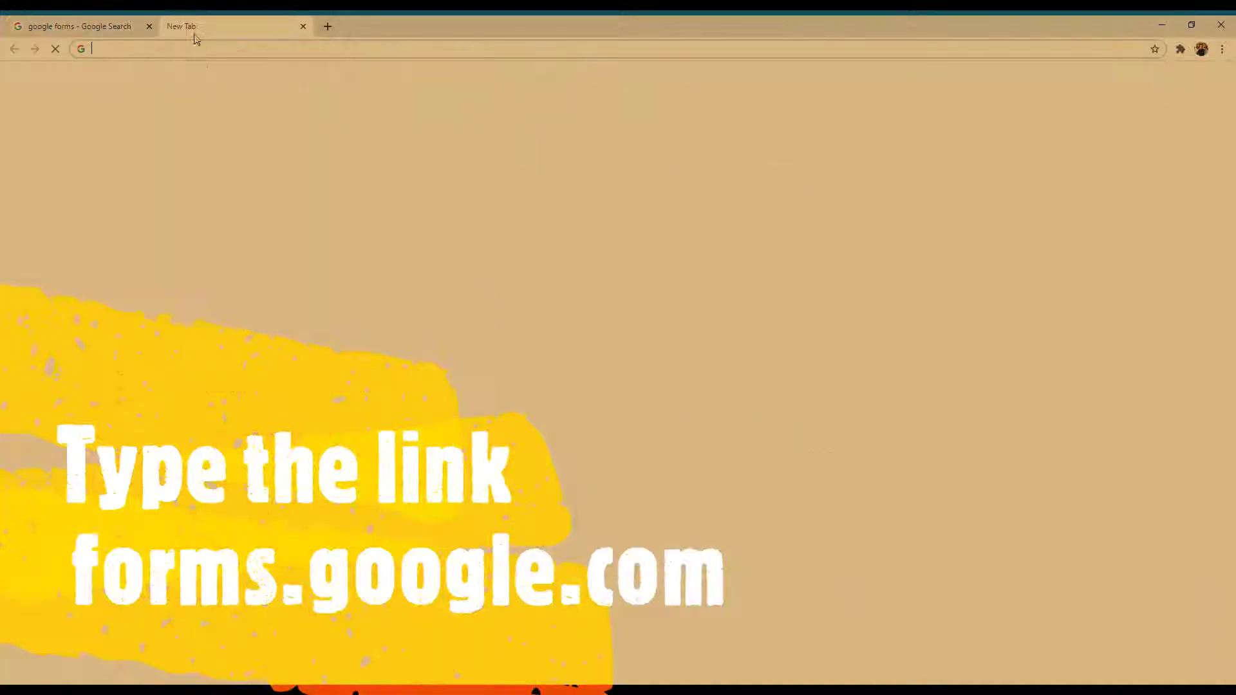
pyautogui.write('for')
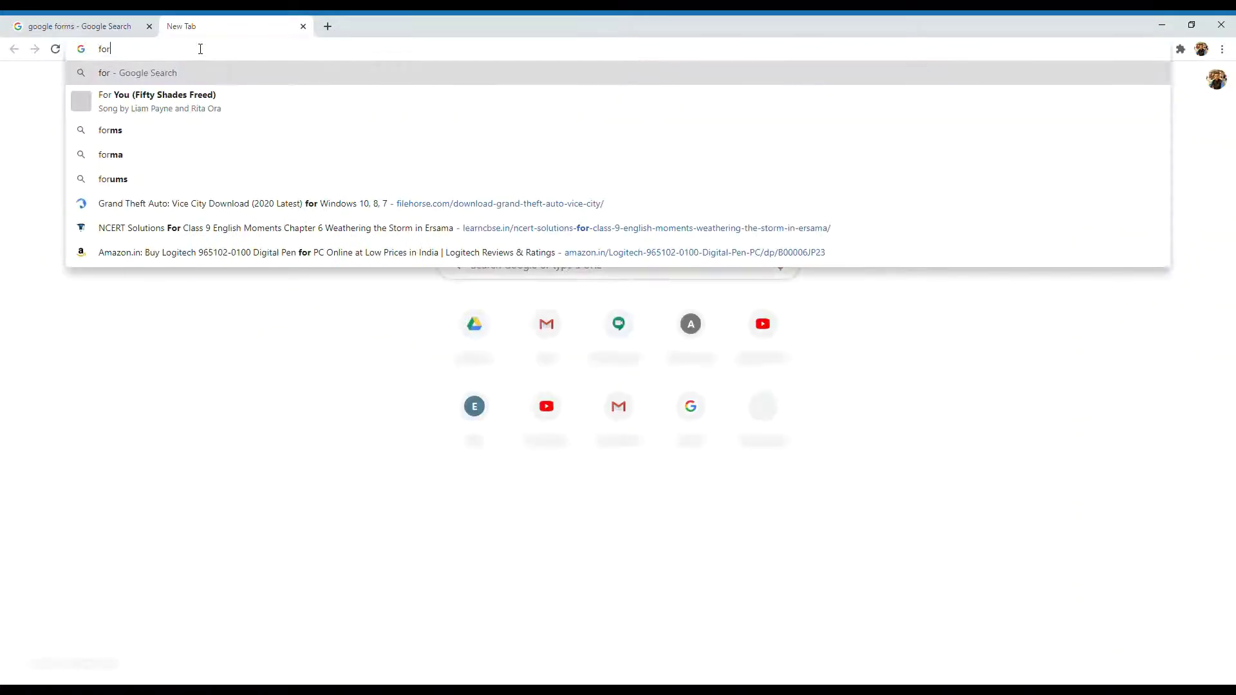
pyautogui.write('ms.google.com')
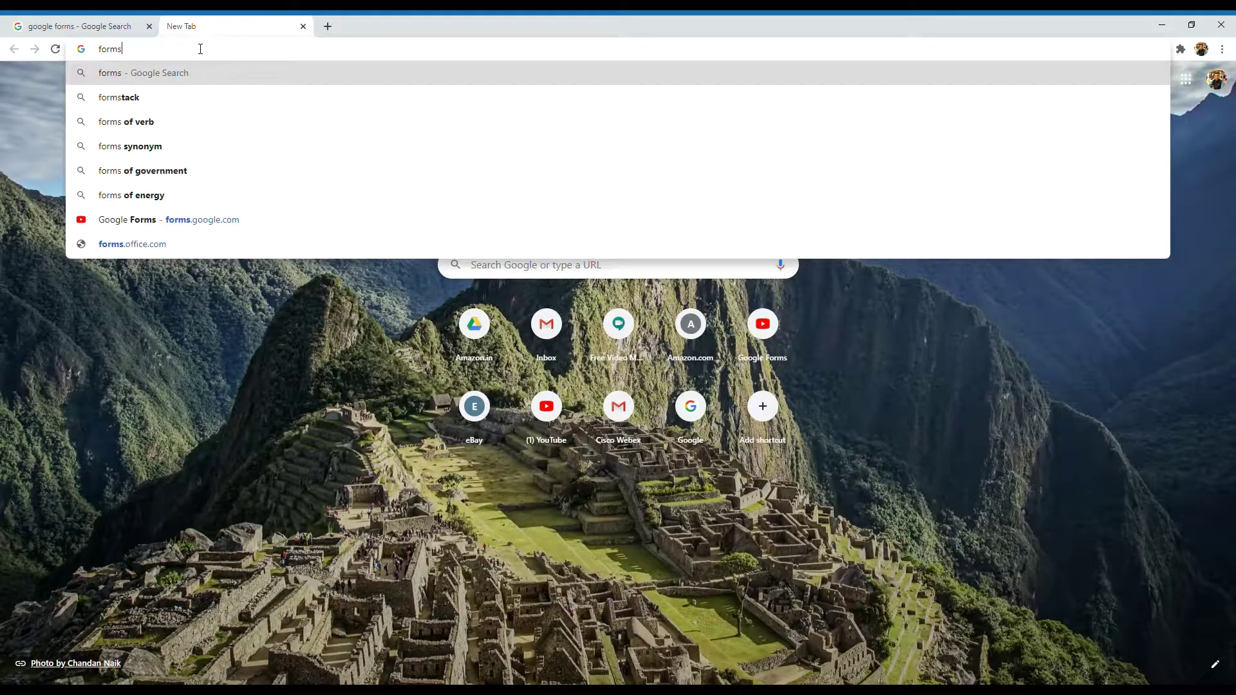
pyautogui.click(175, 219)
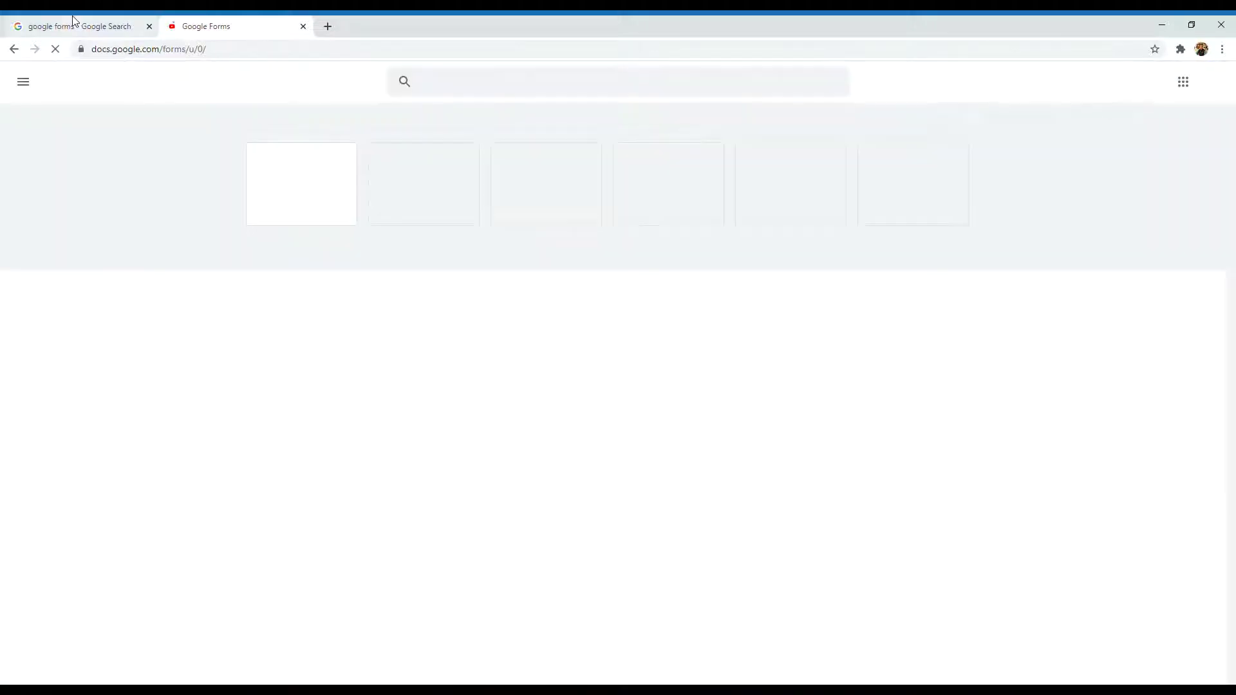
pyautogui.click(149, 27)
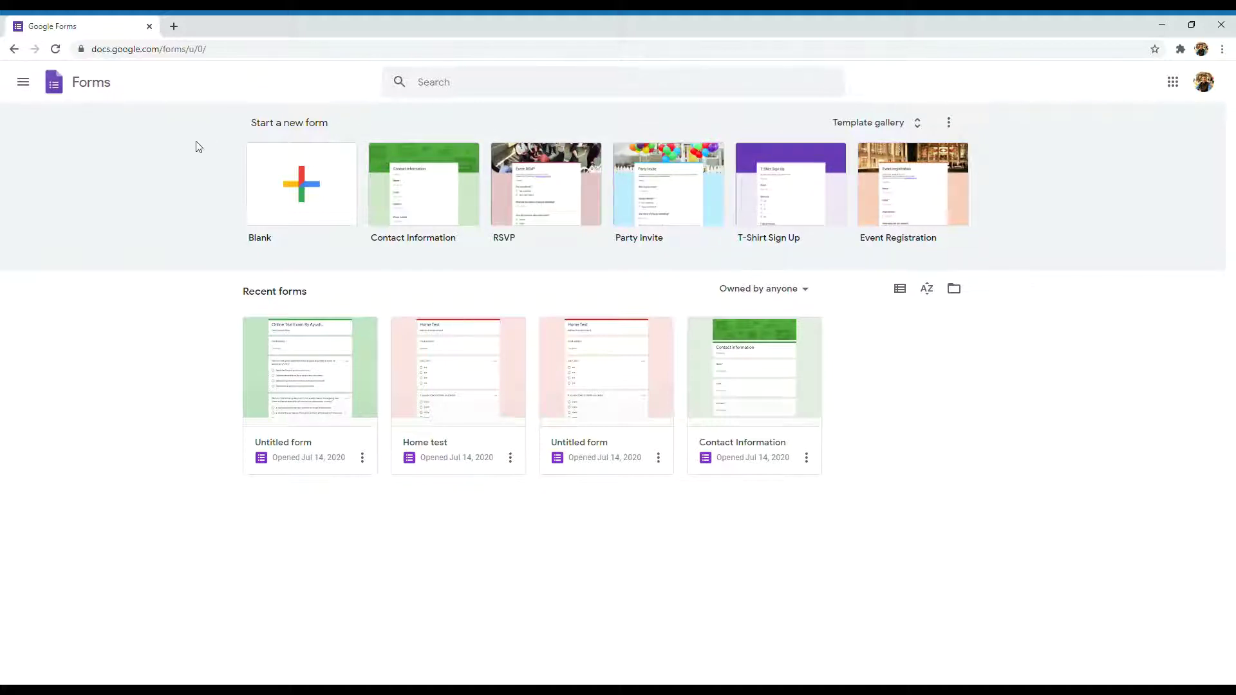
# Create a blank form and title it "Youtube"
pyautogui.click(327, 191)
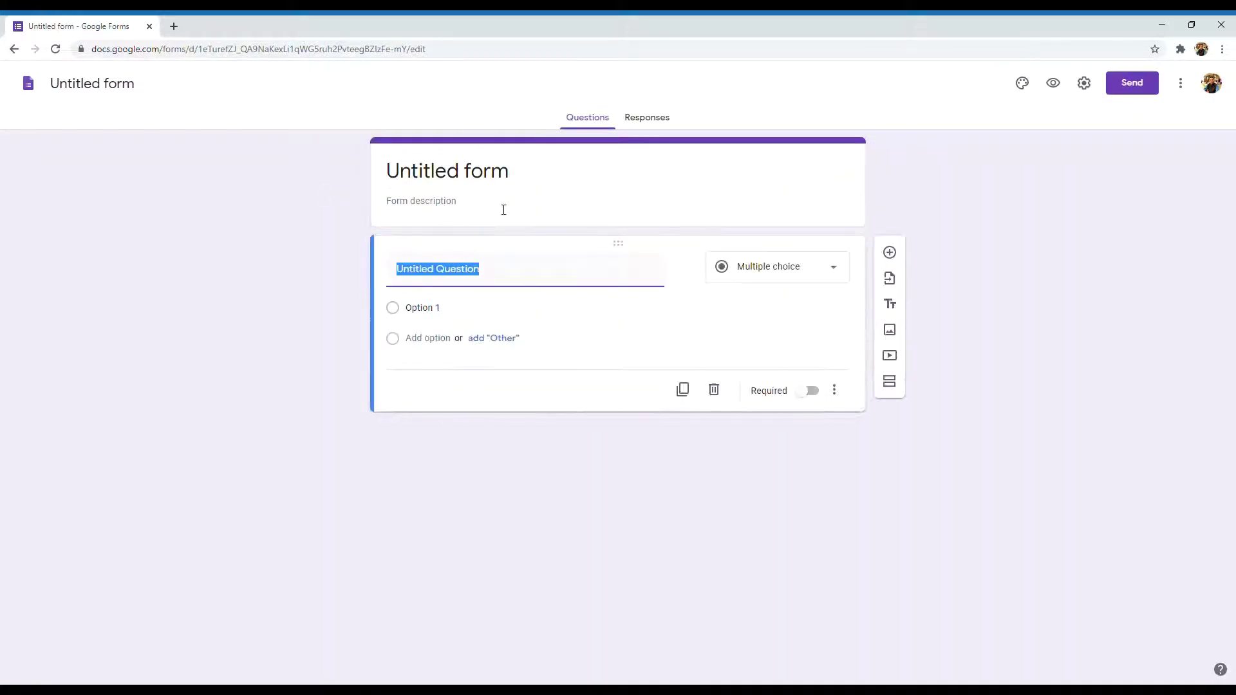
pyautogui.click(521, 185)
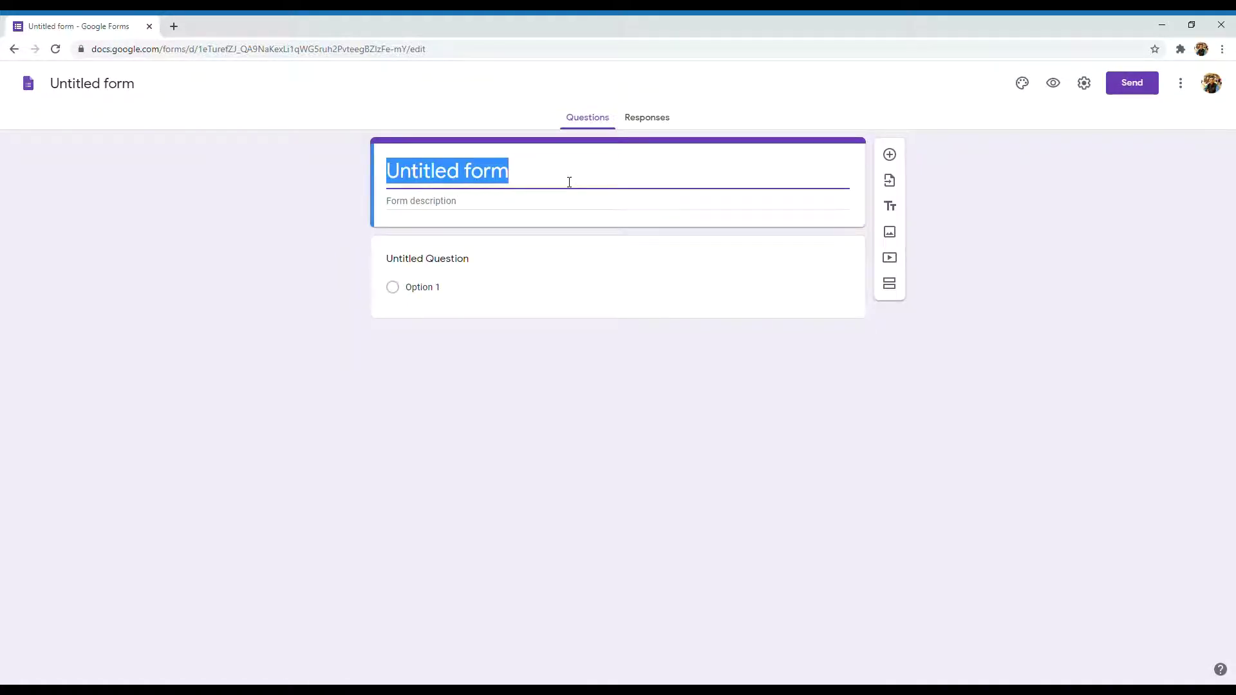
pyautogui.write('YOutube')
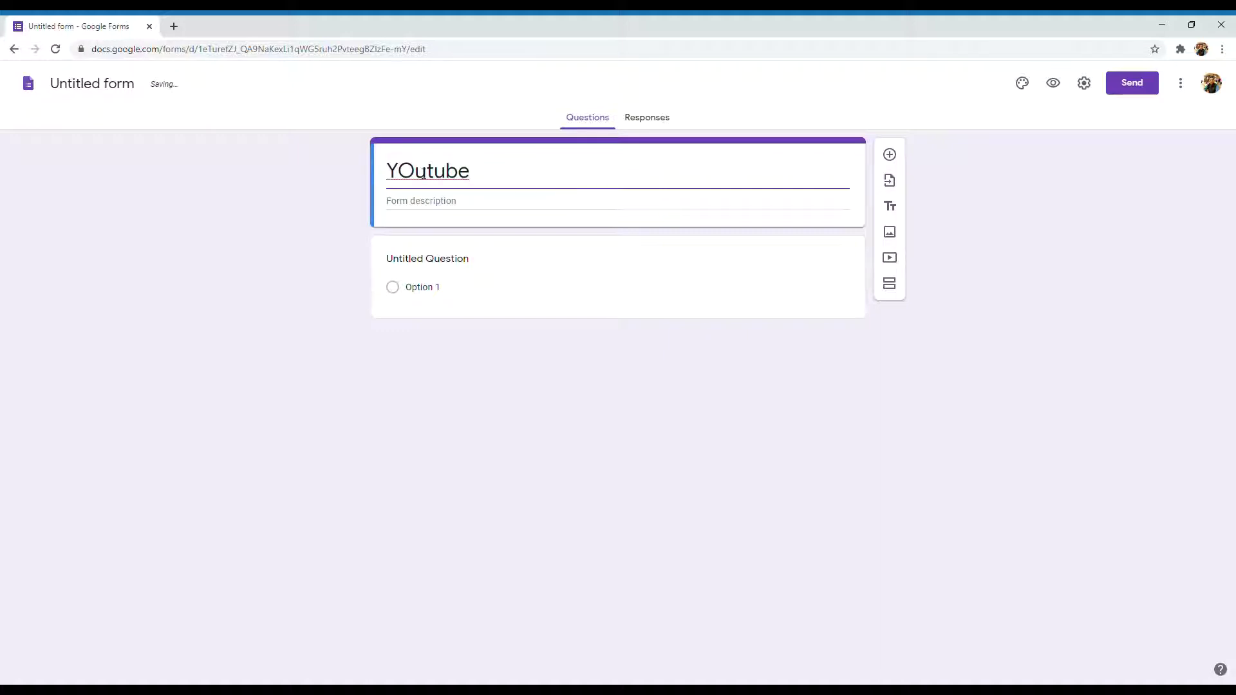
pyautogui.press('Left')
pyautogui.press('Left')
pyautogui.press('Left')
pyautogui.press('Left')
pyautogui.press('Left')
pyautogui.press('BackSpace')
pyautogui.write('o')
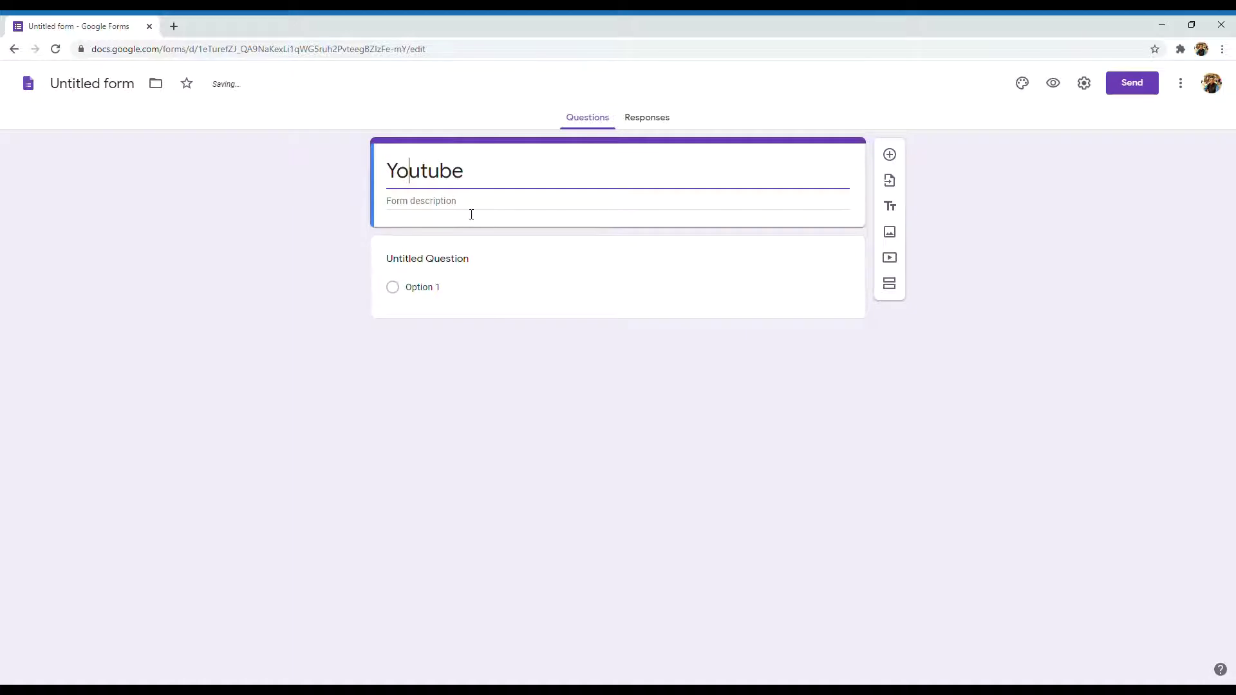
# Enter the form description "this video shows how to create google form"
pyautogui.press('End')
pyautogui.press('Tab')
pyautogui.write('thi')
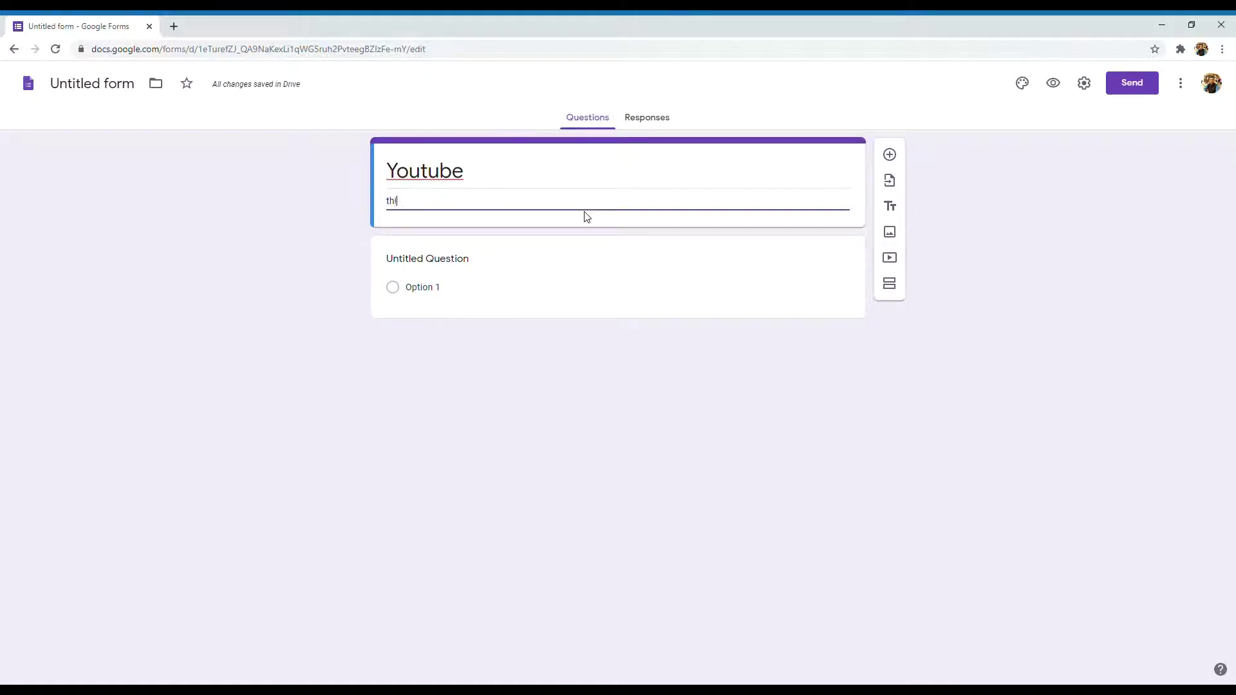
pyautogui.write('s video shows how to cre')
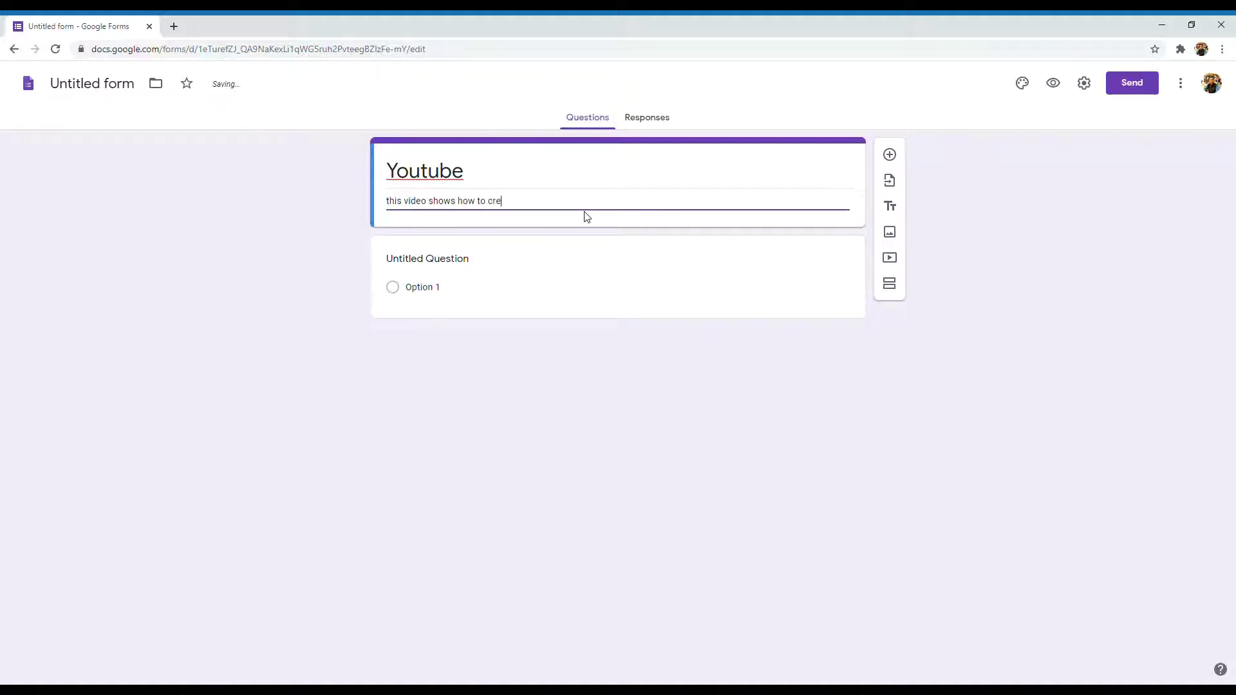
pyautogui.write('ate google form')
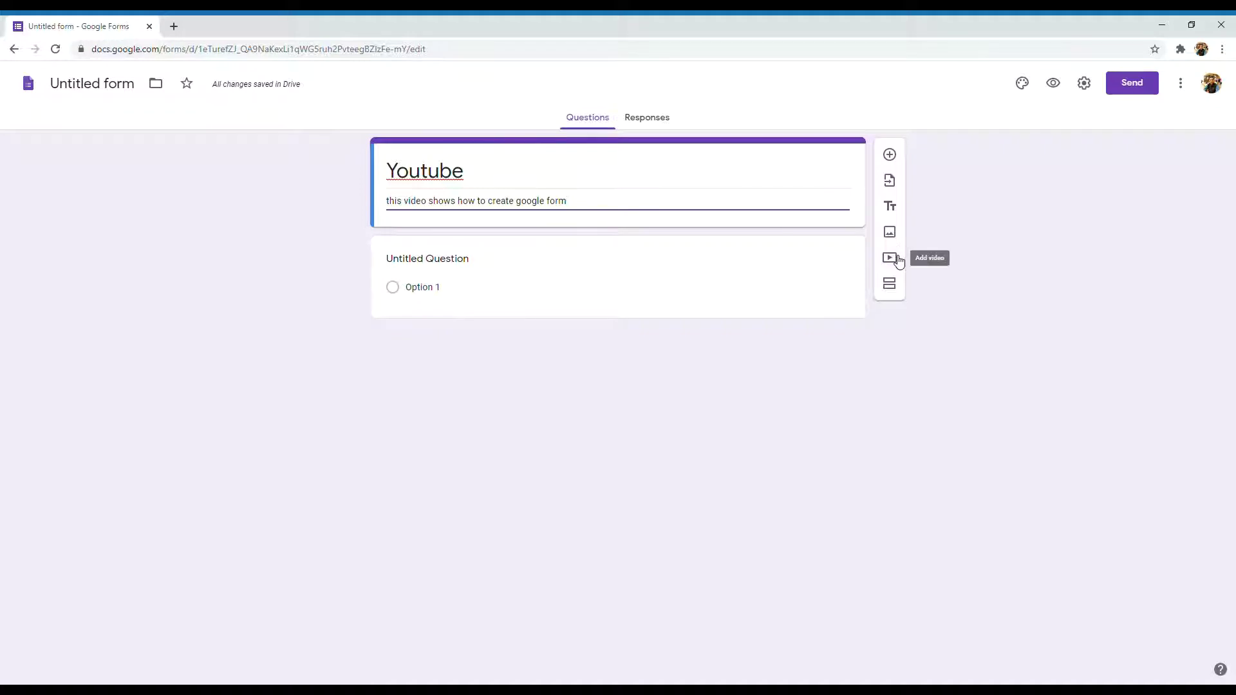
# Try the Checkboxes and Dropdown answer types on the untitled question, and return it to Multiple choice
pyautogui.click(896, 287)
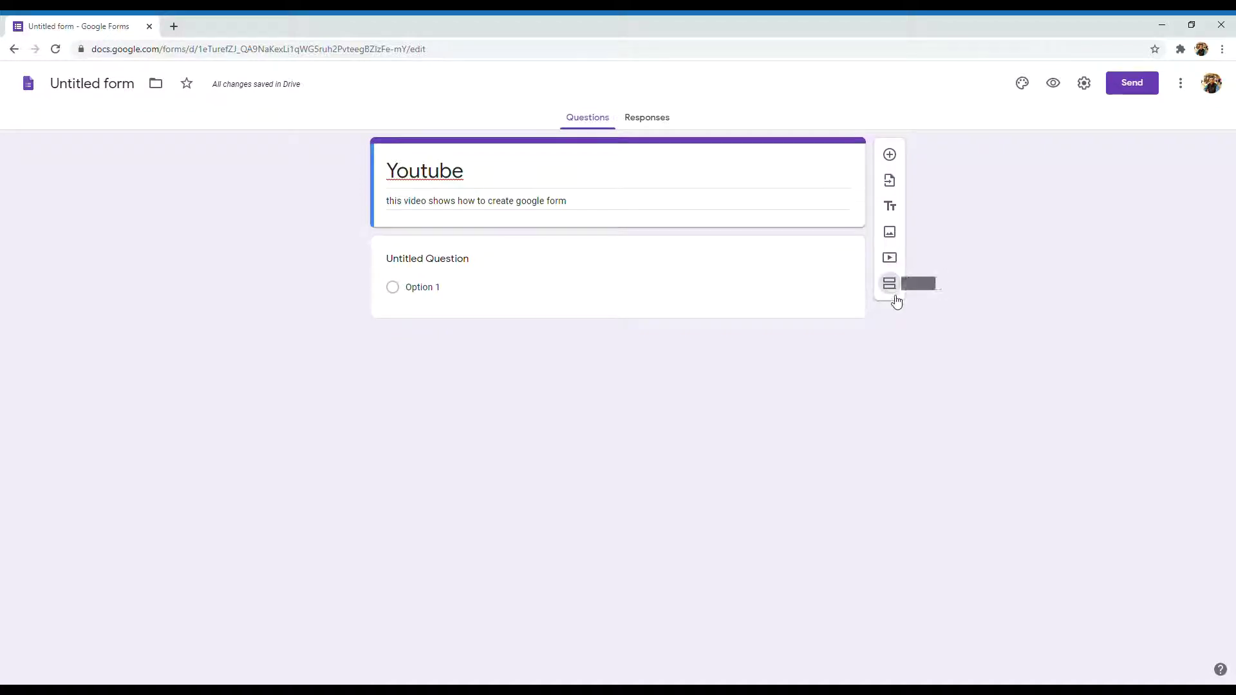
pyautogui.click(473, 265)
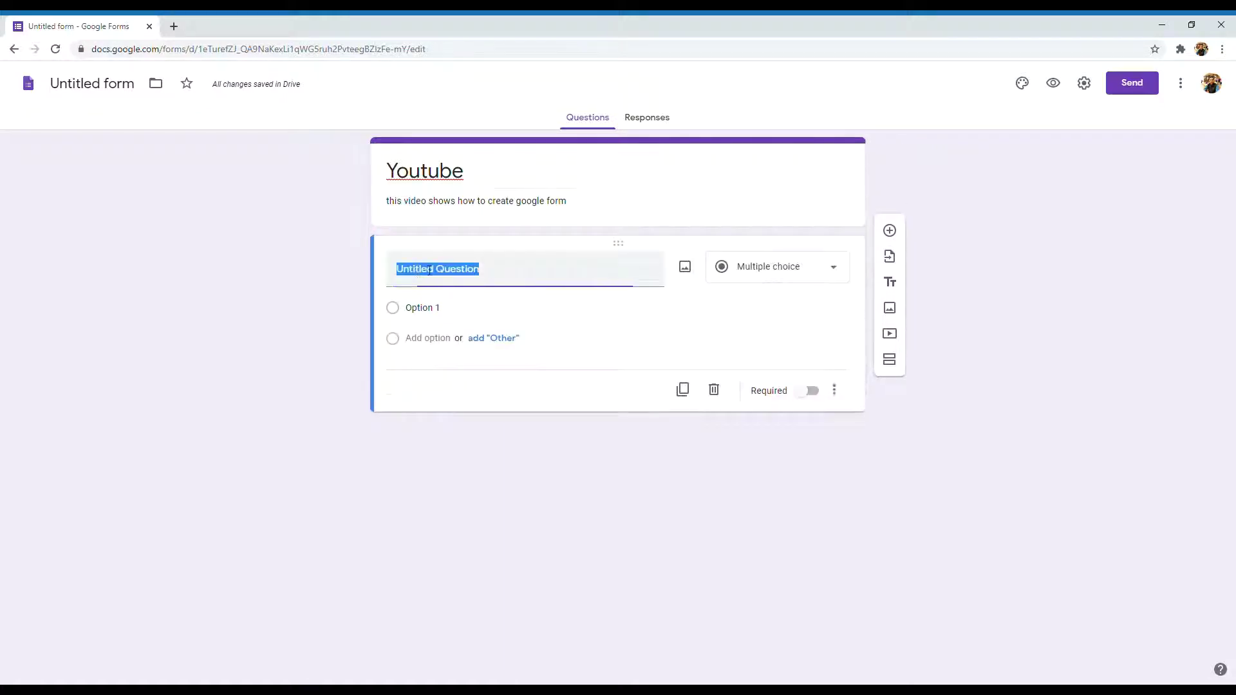
pyautogui.click(799, 272)
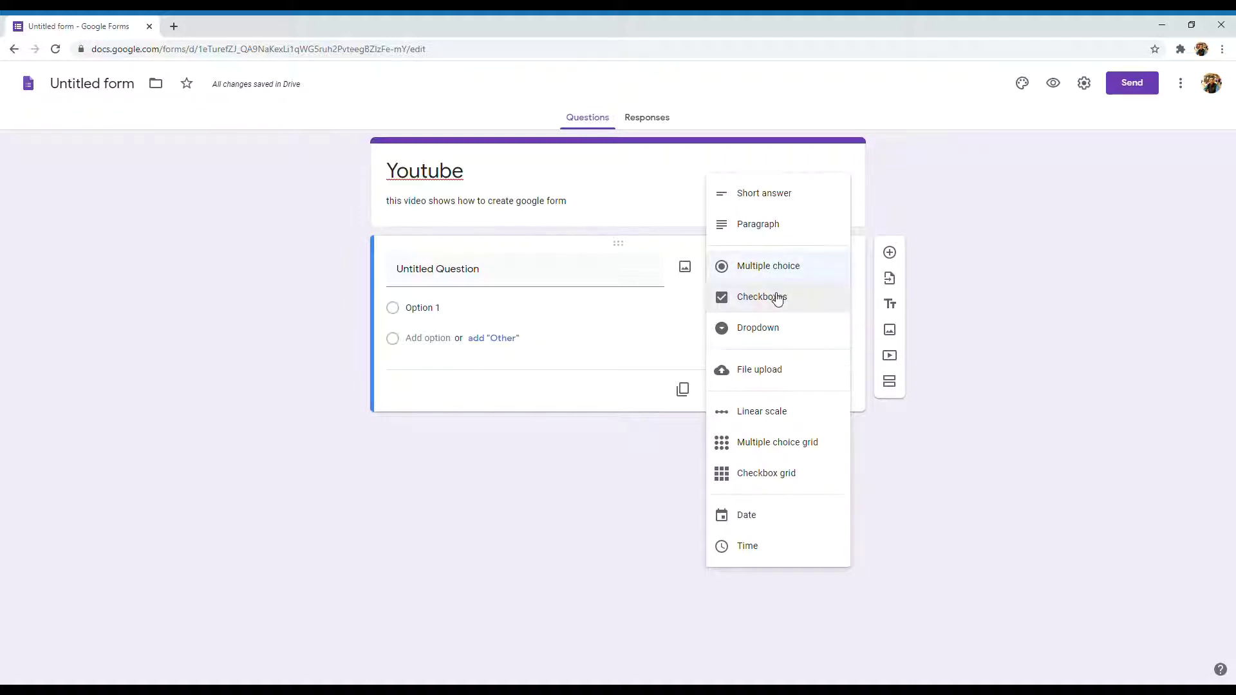
pyautogui.click(777, 295)
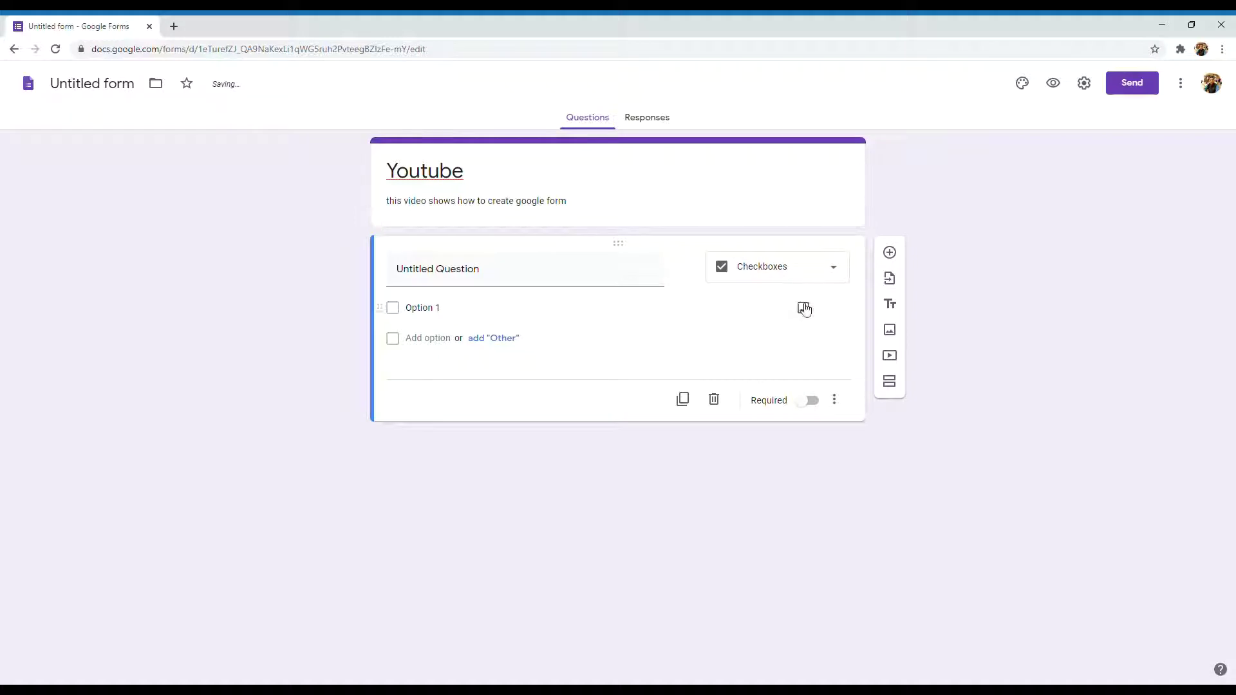
pyautogui.click(782, 274)
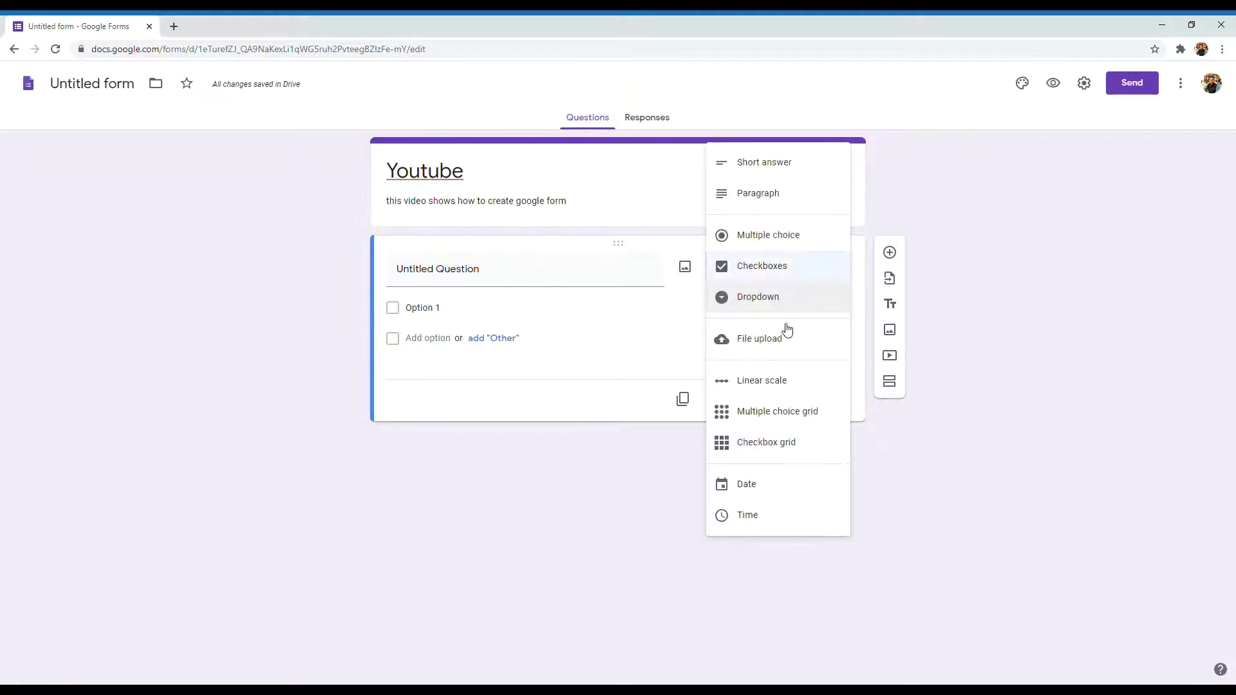
pyautogui.click(774, 299)
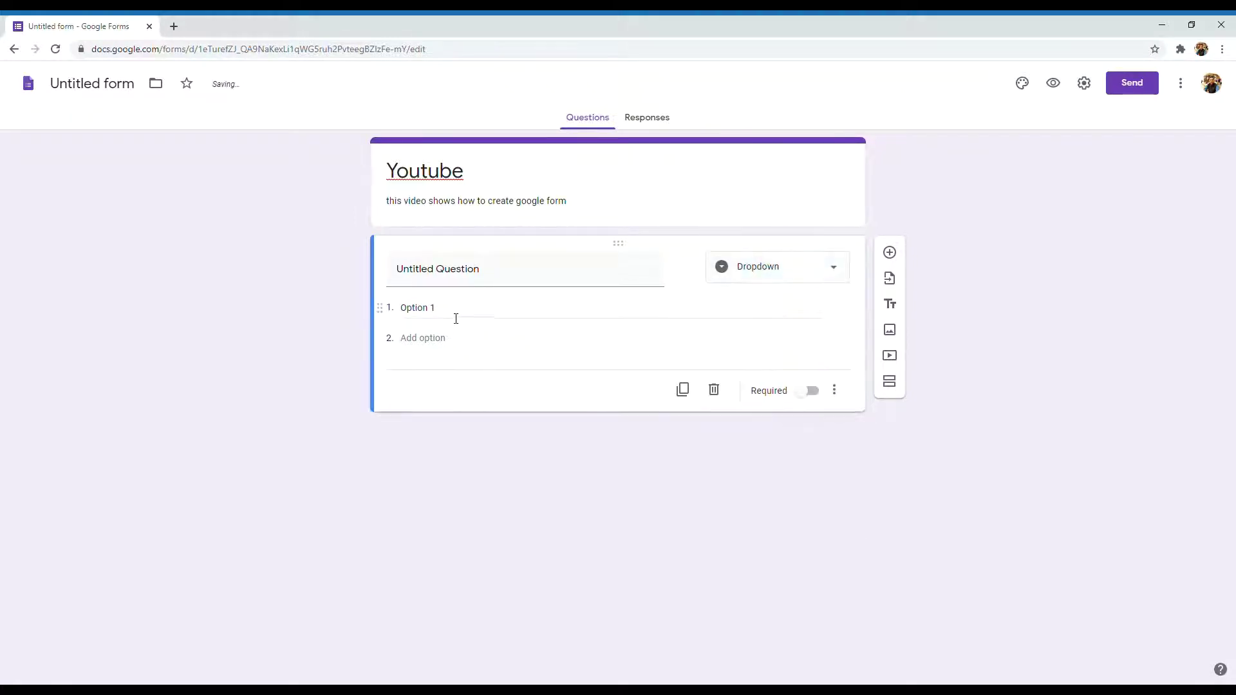
pyautogui.click(797, 259)
pyautogui.click(757, 217)
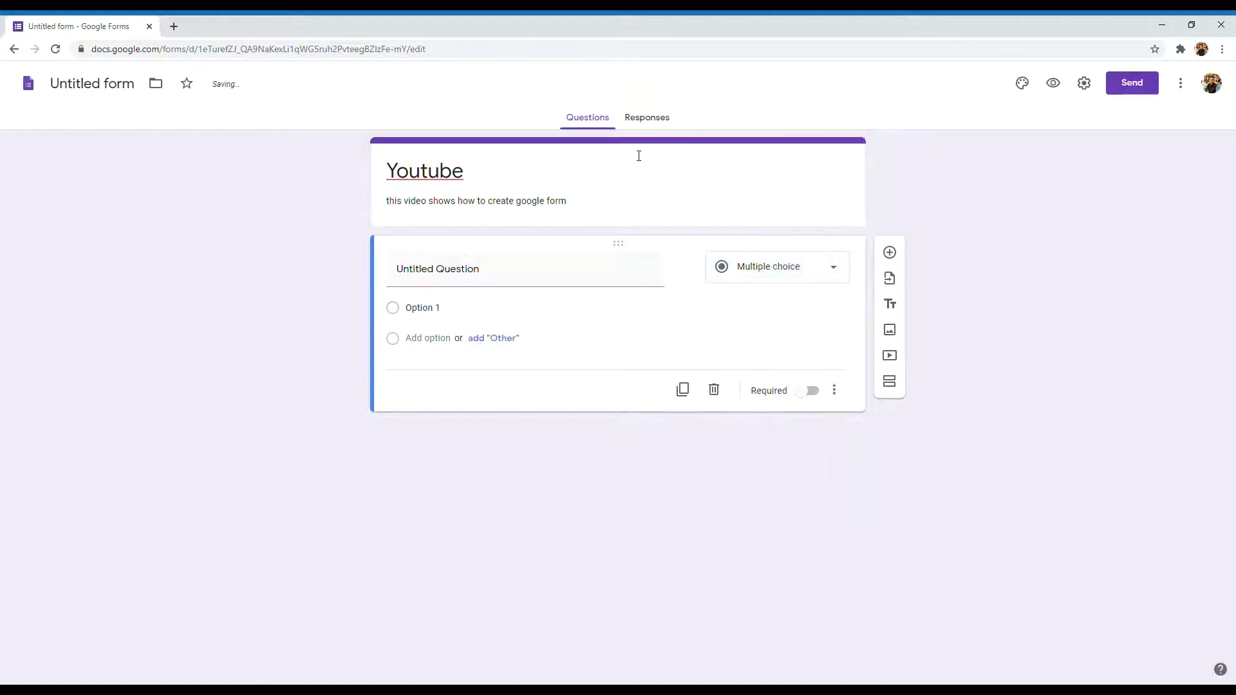
# Set the first question's text to "How many subscribers like my video?"
pyautogui.click(497, 271)
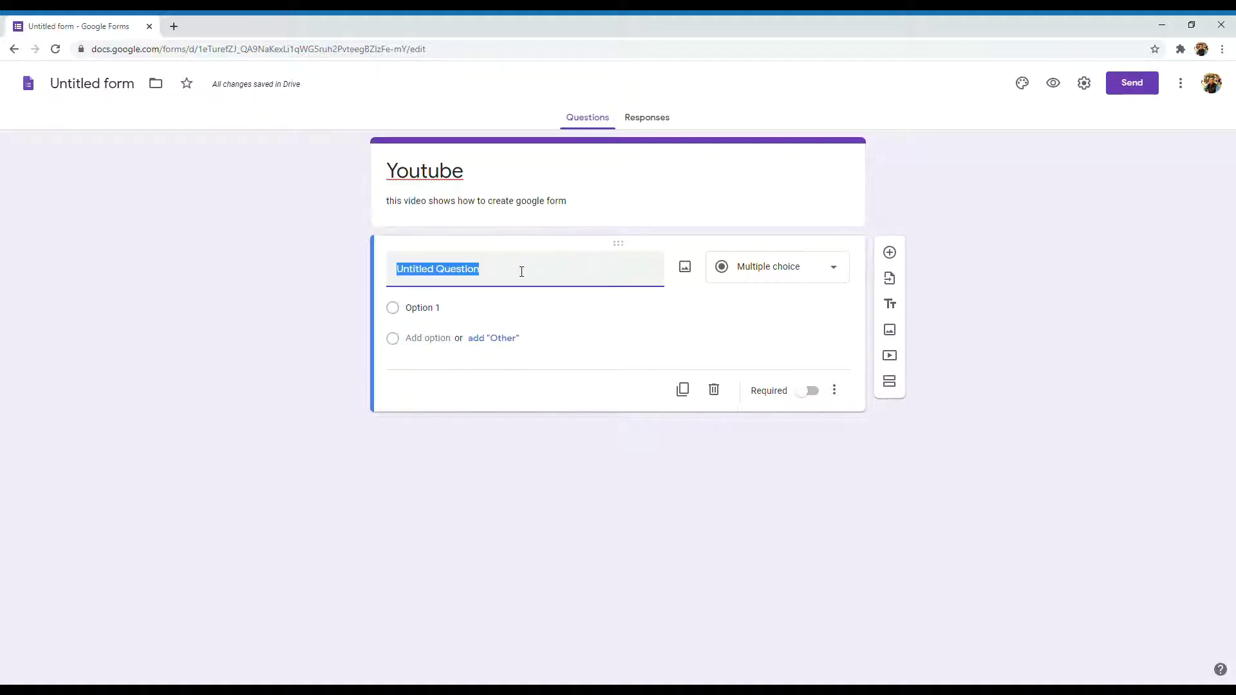
pyautogui.write('how')
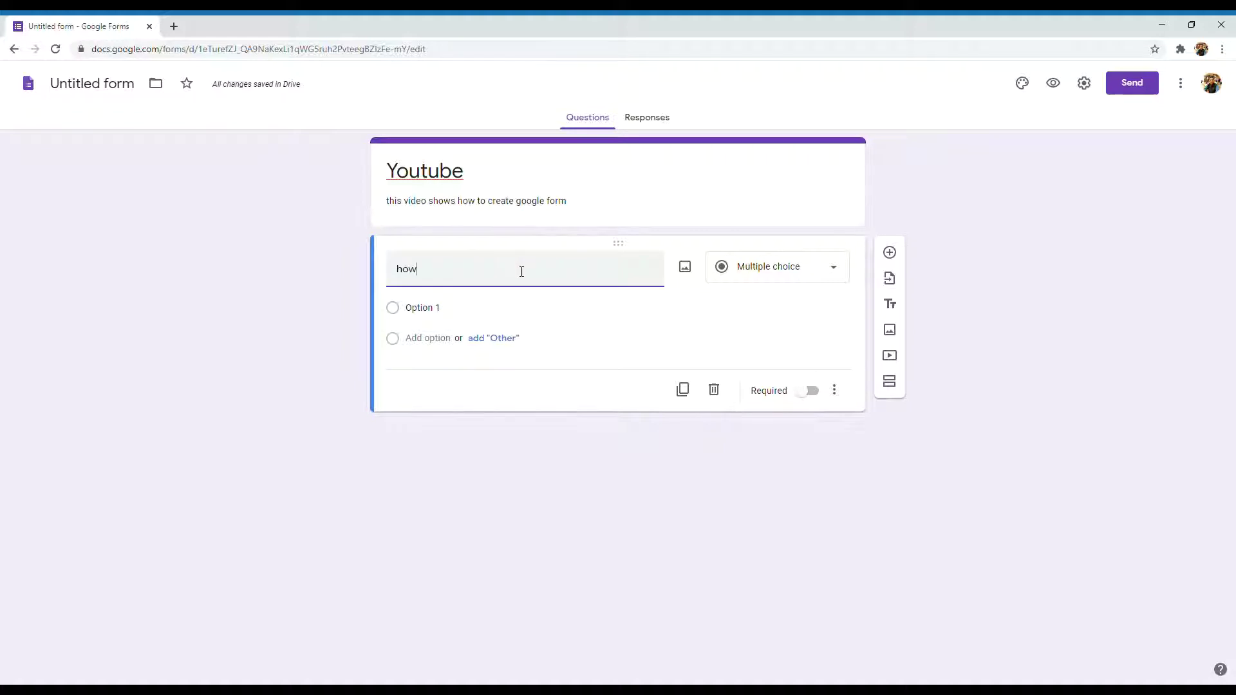
pyautogui.write(' many subscribers')
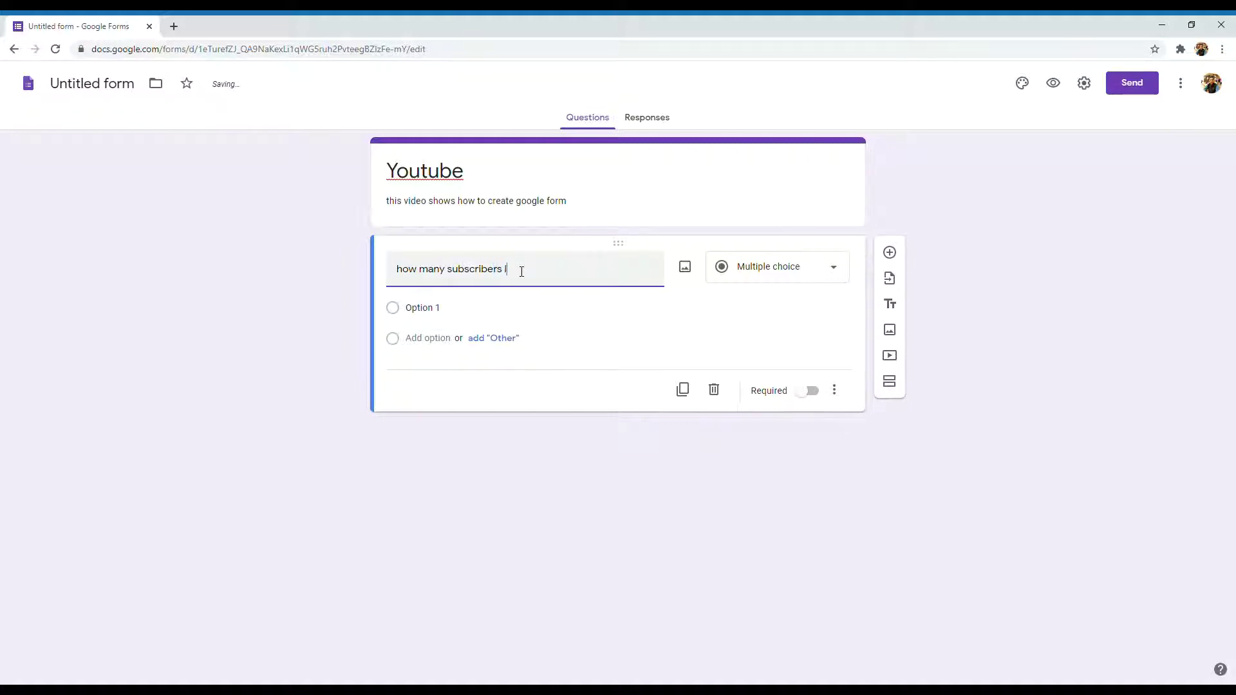
pyautogui.write(' like my video?')
pyautogui.click(450, 309)
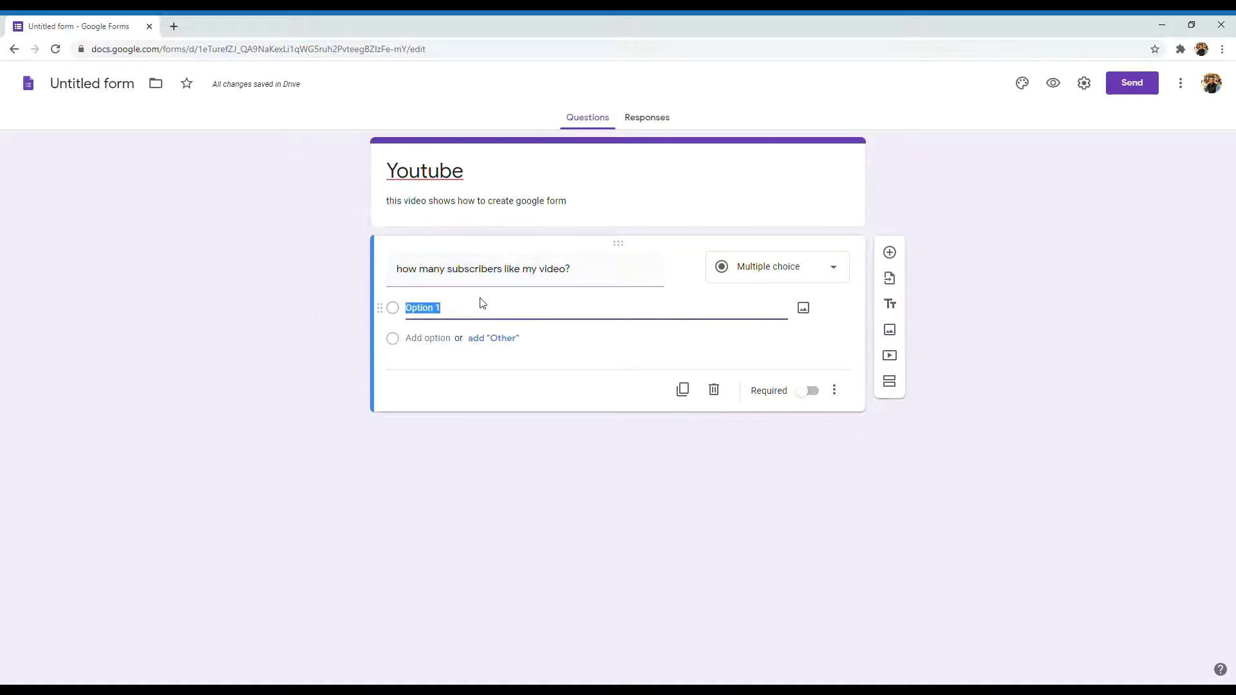
pyautogui.click(409, 276)
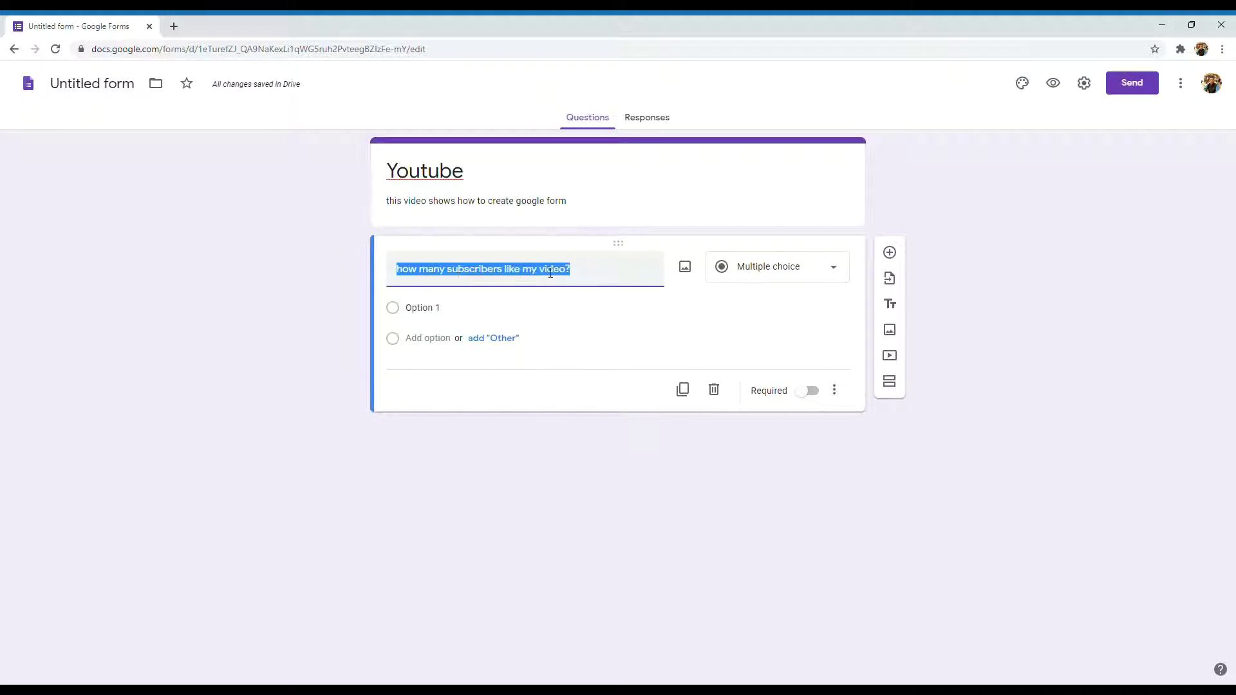
pyautogui.click(408, 274)
pyautogui.press('BackSpace')
pyautogui.write('H')
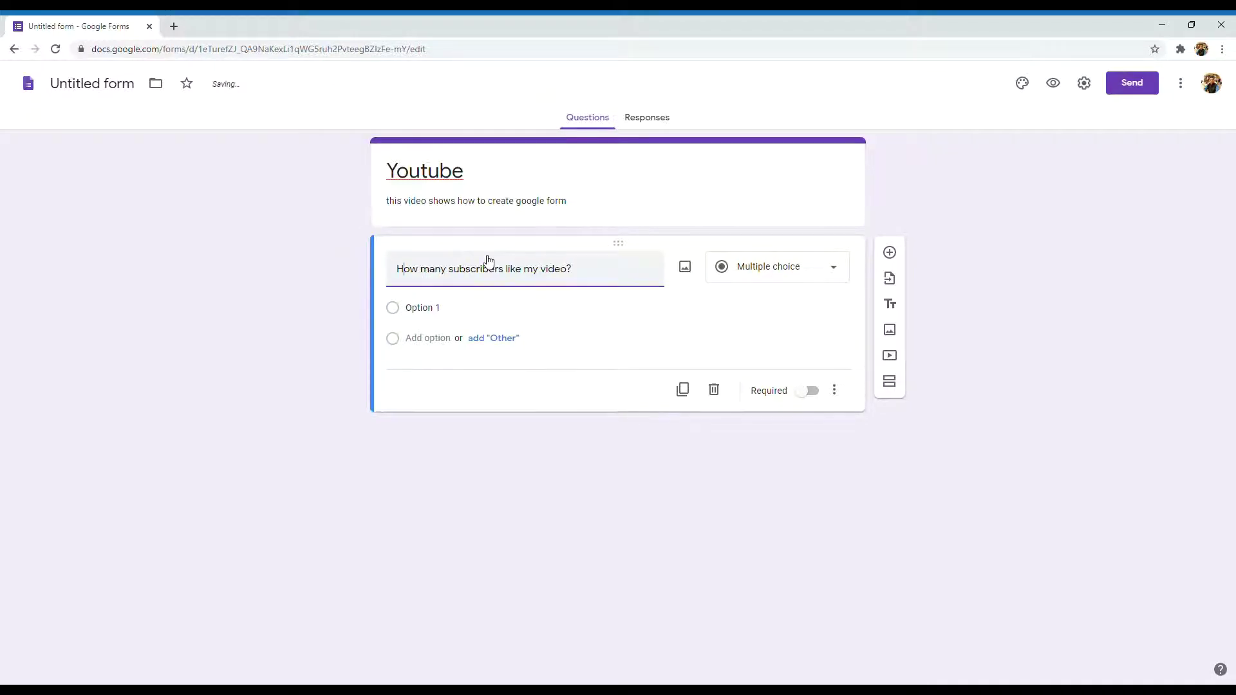
# Give the subscribers question four answer options: 100, 200, 1k and 10k
pyautogui.click(488, 312)
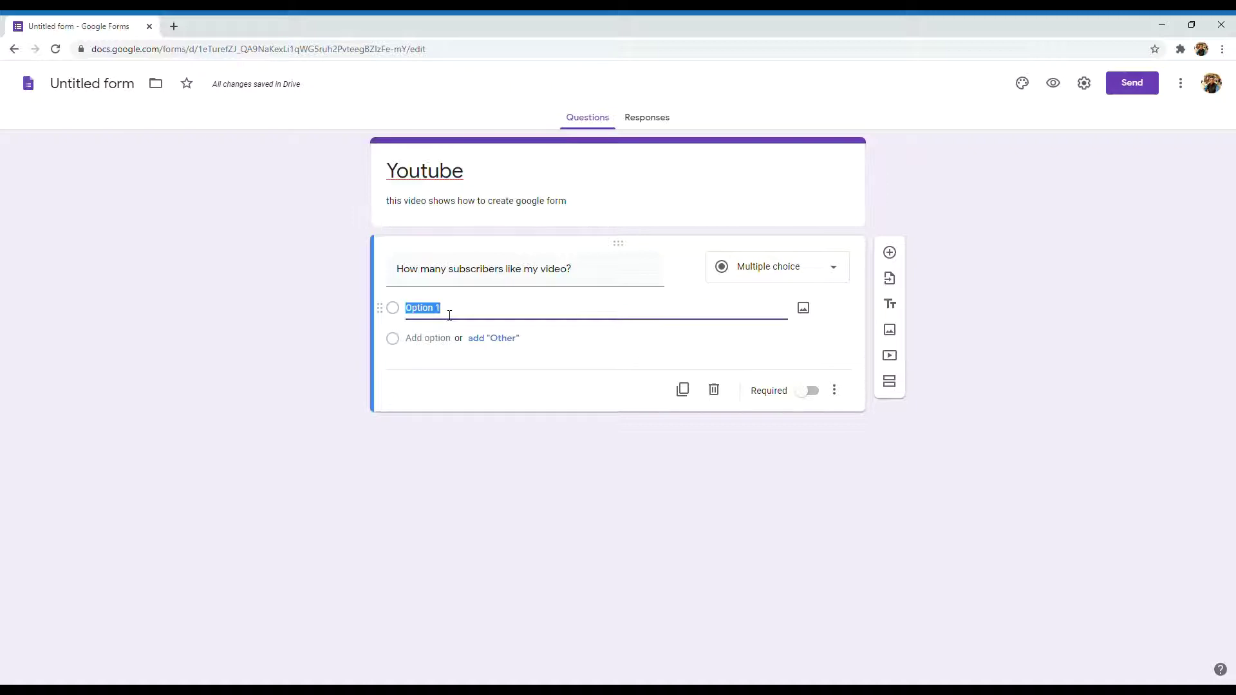
pyautogui.write('100')
pyautogui.click(430, 338)
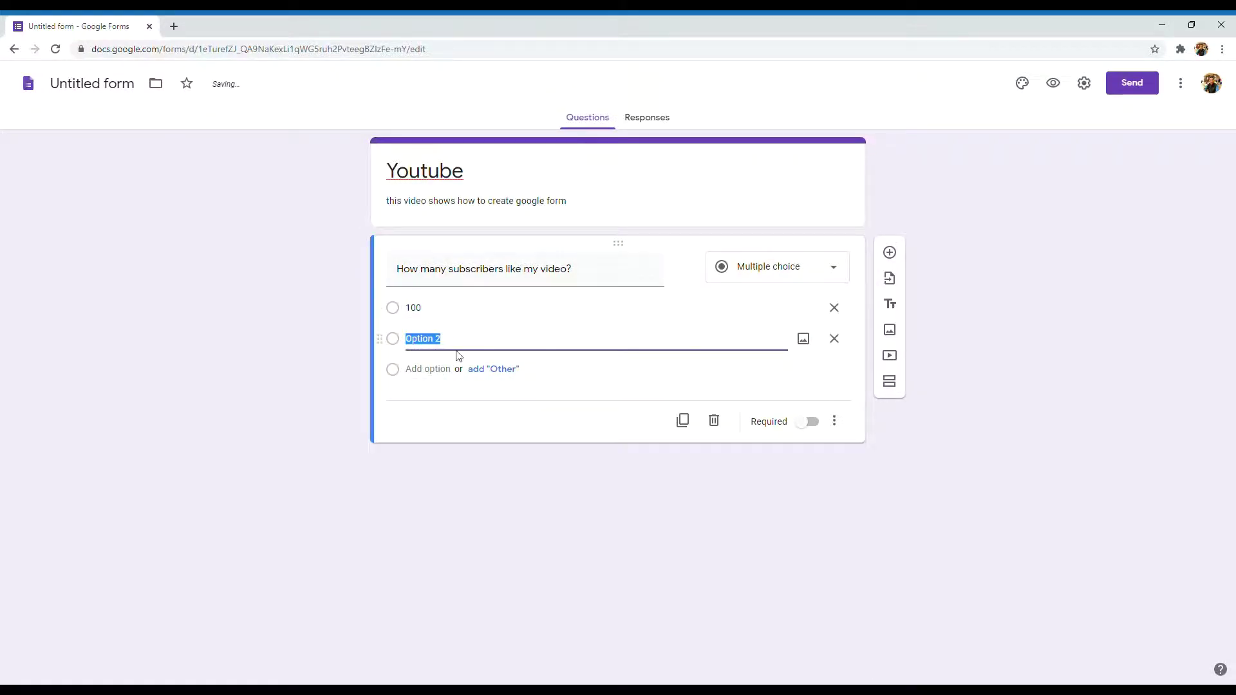
pyautogui.write('200')
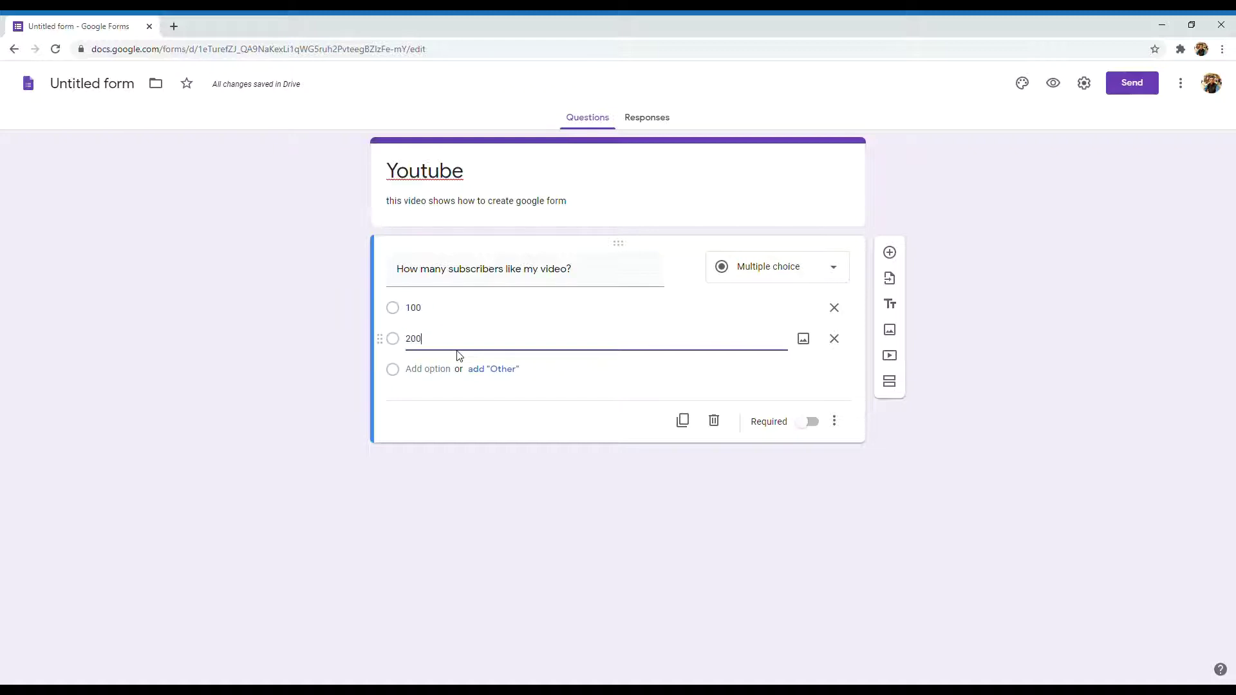
pyautogui.click(433, 369)
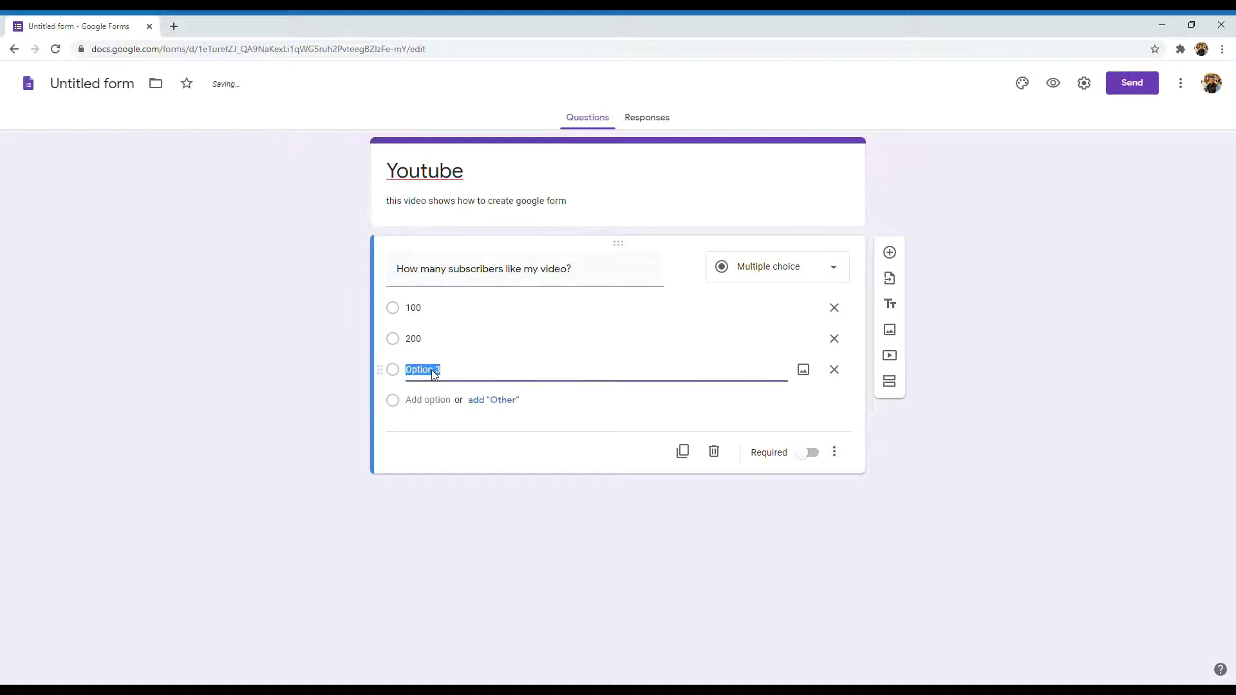
pyautogui.write('1k')
pyautogui.click(436, 402)
pyautogui.write('10k')
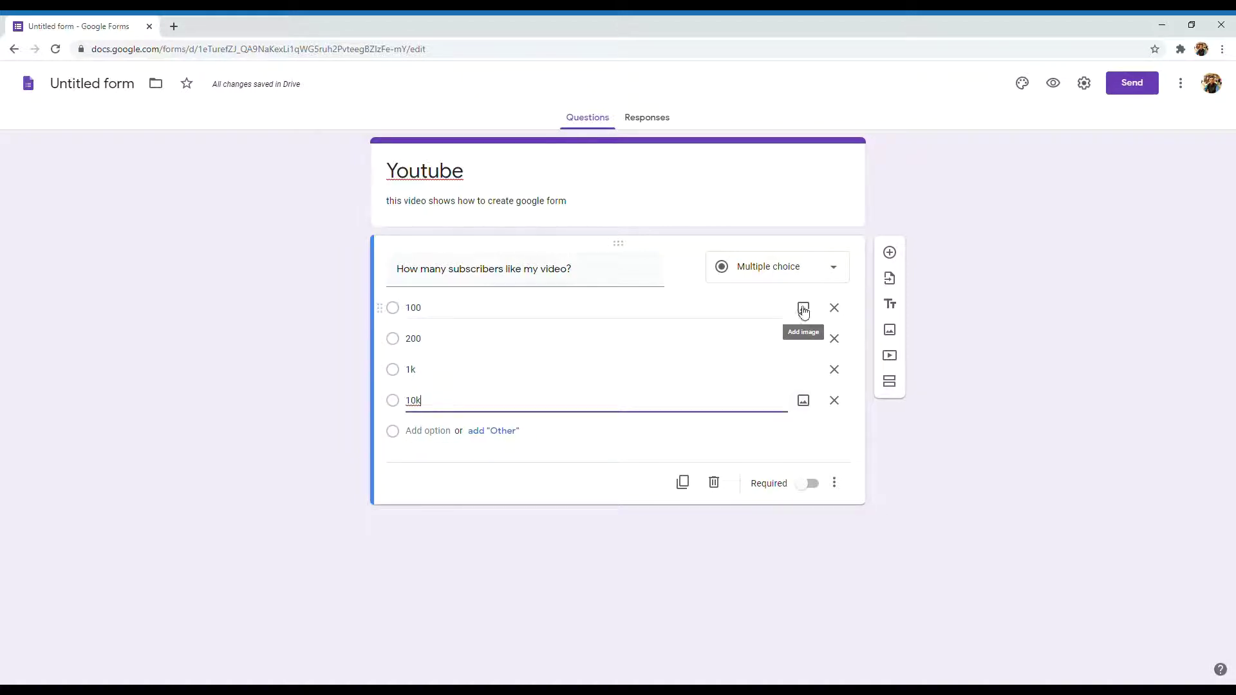
# Upload the black sports car picture from the computer to the 100 option, and add an "Other" option to the question
pyautogui.click(802, 307)
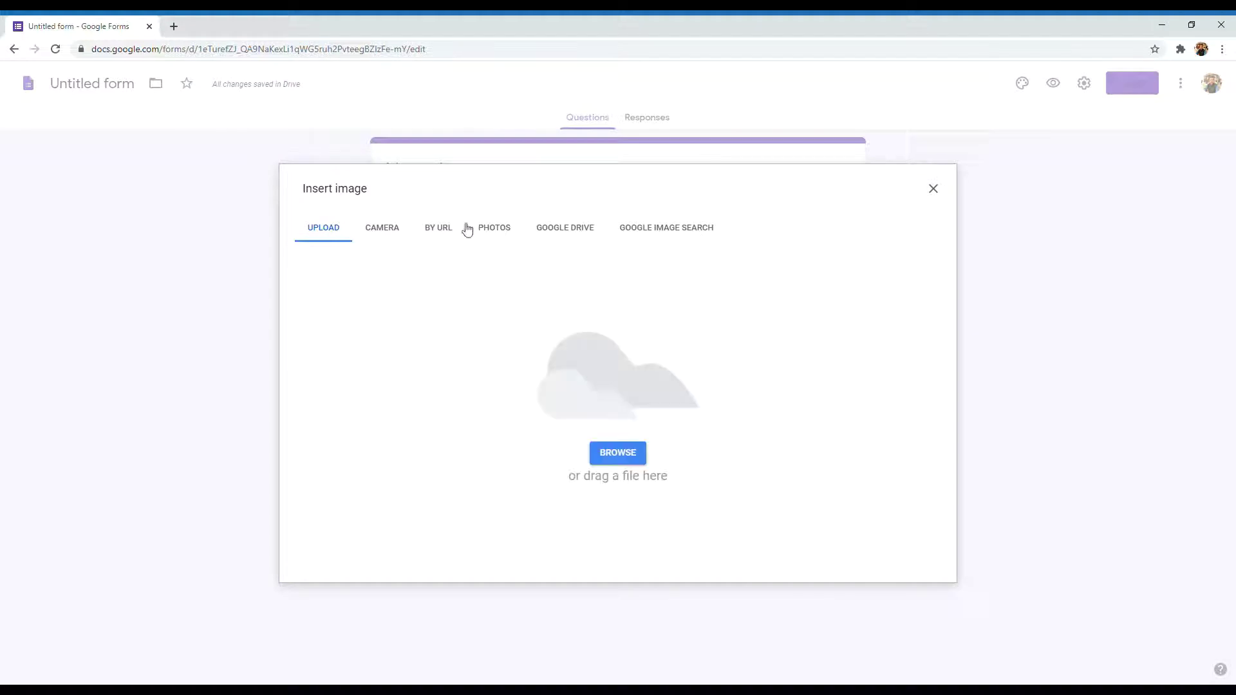
pyautogui.click(619, 454)
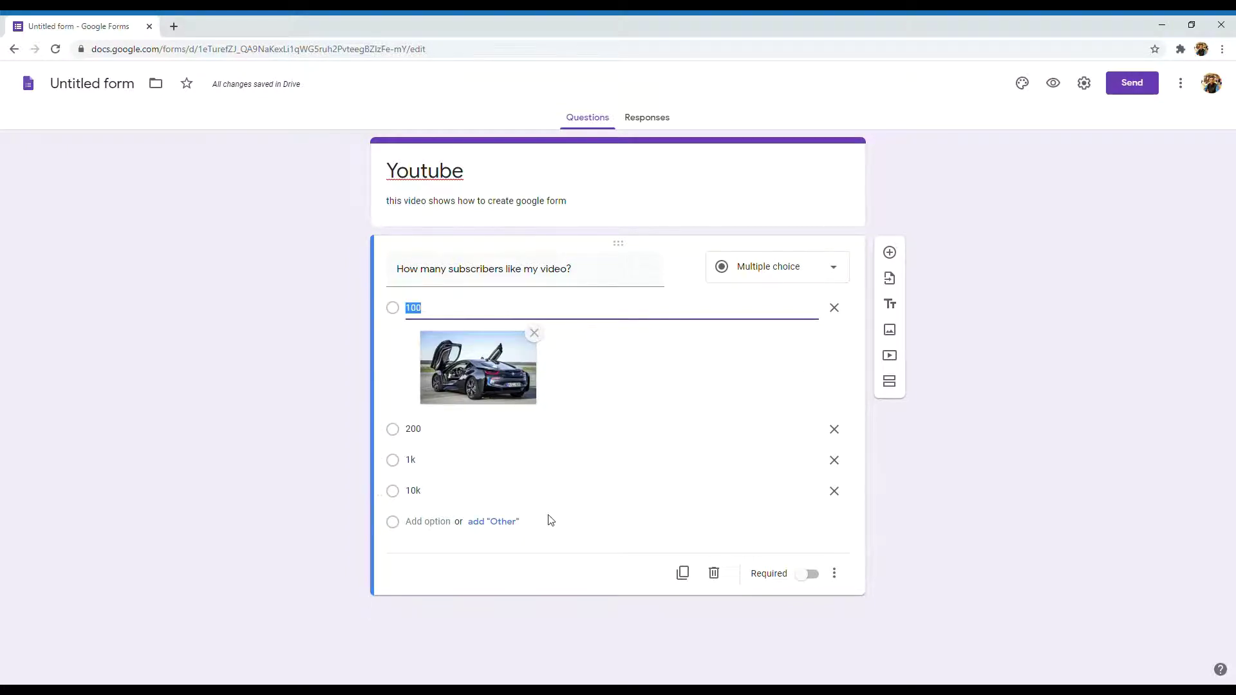
pyautogui.click(501, 522)
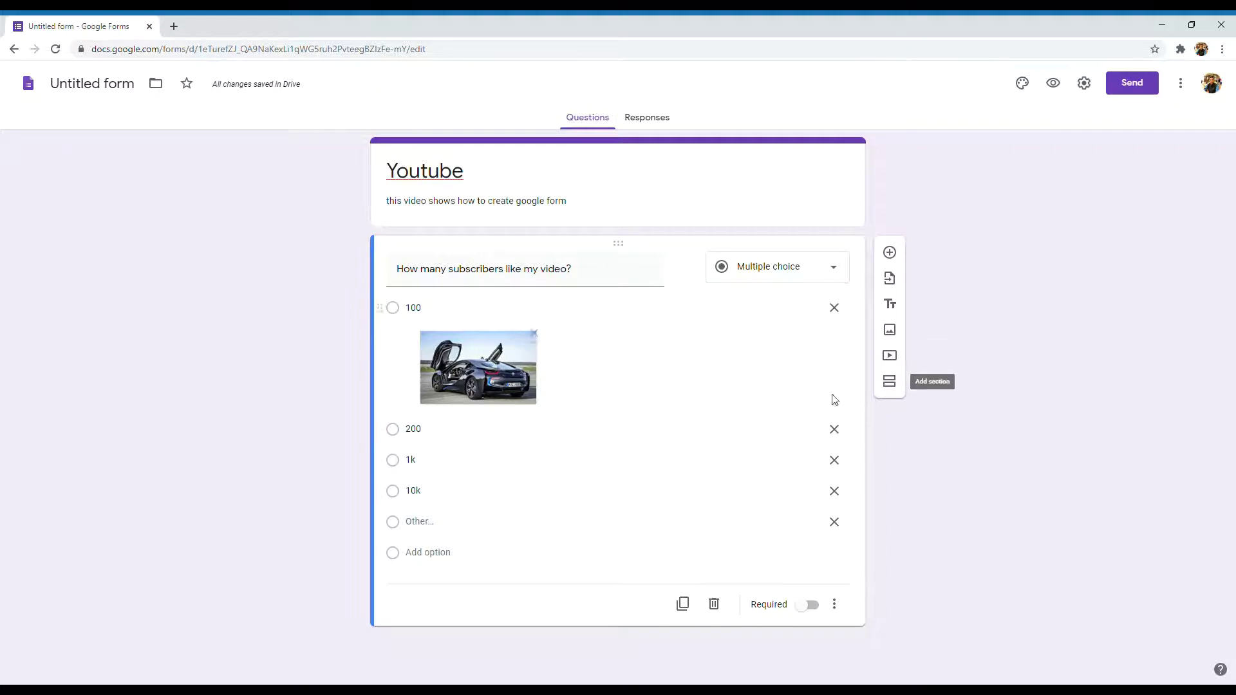
pyautogui.click(620, 434)
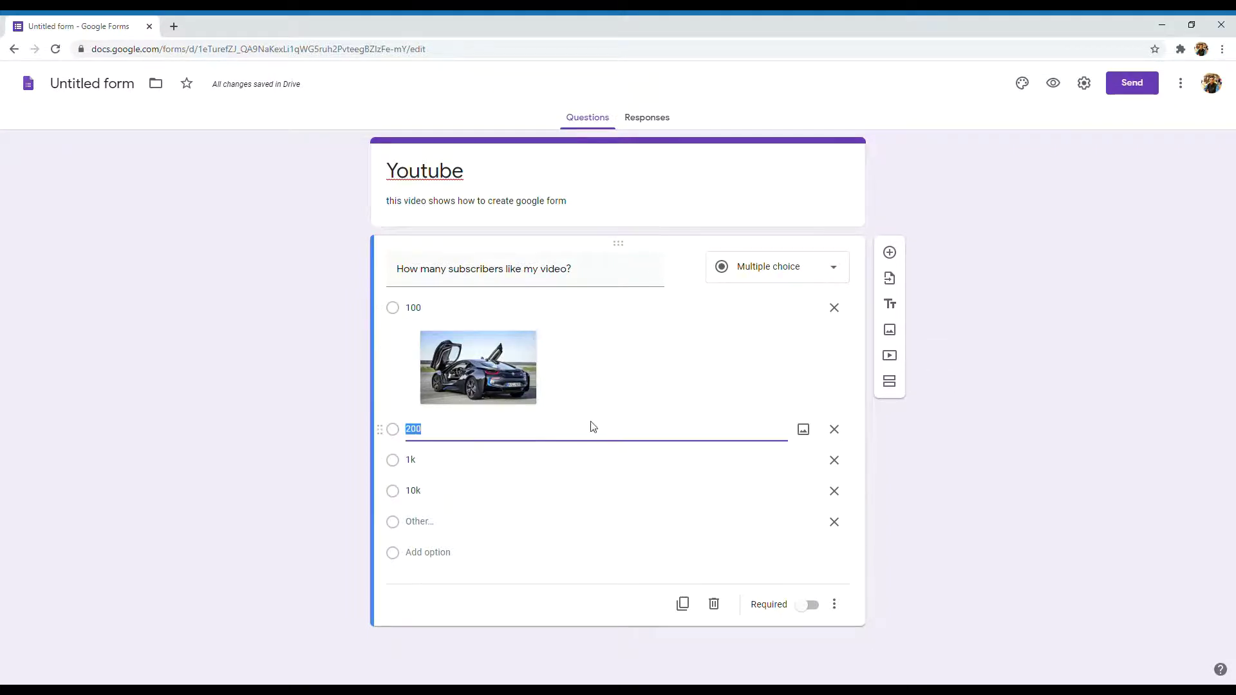
pyautogui.click(563, 428)
# Customize the form theme with the cyan theme color and the Formal font style, trying the Decorative style first
pyautogui.click(1022, 84)
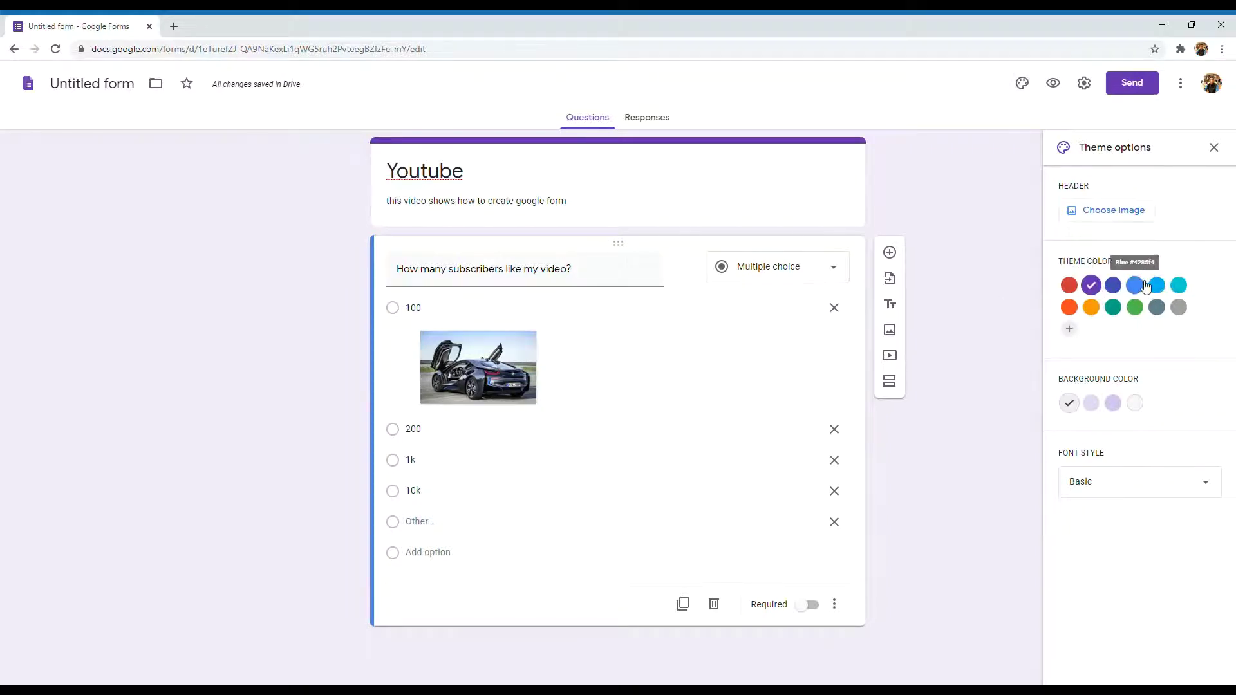
pyautogui.click(1178, 285)
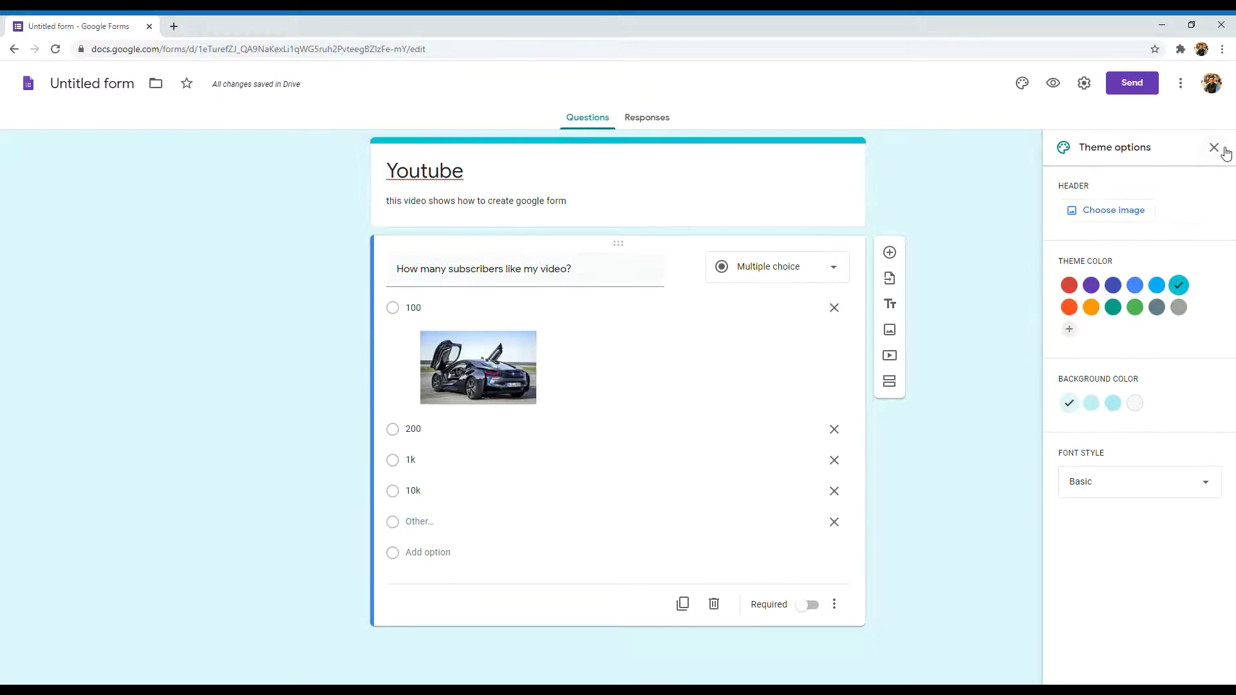
pyautogui.click(1128, 484)
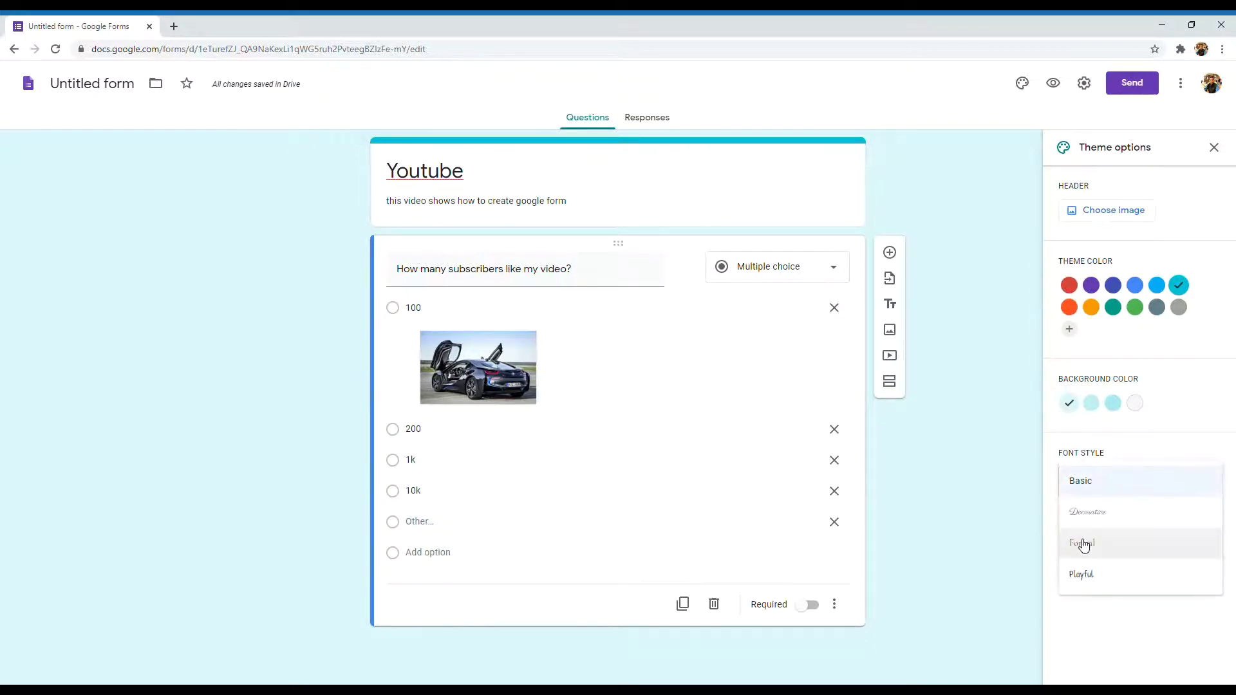
pyautogui.click(1080, 519)
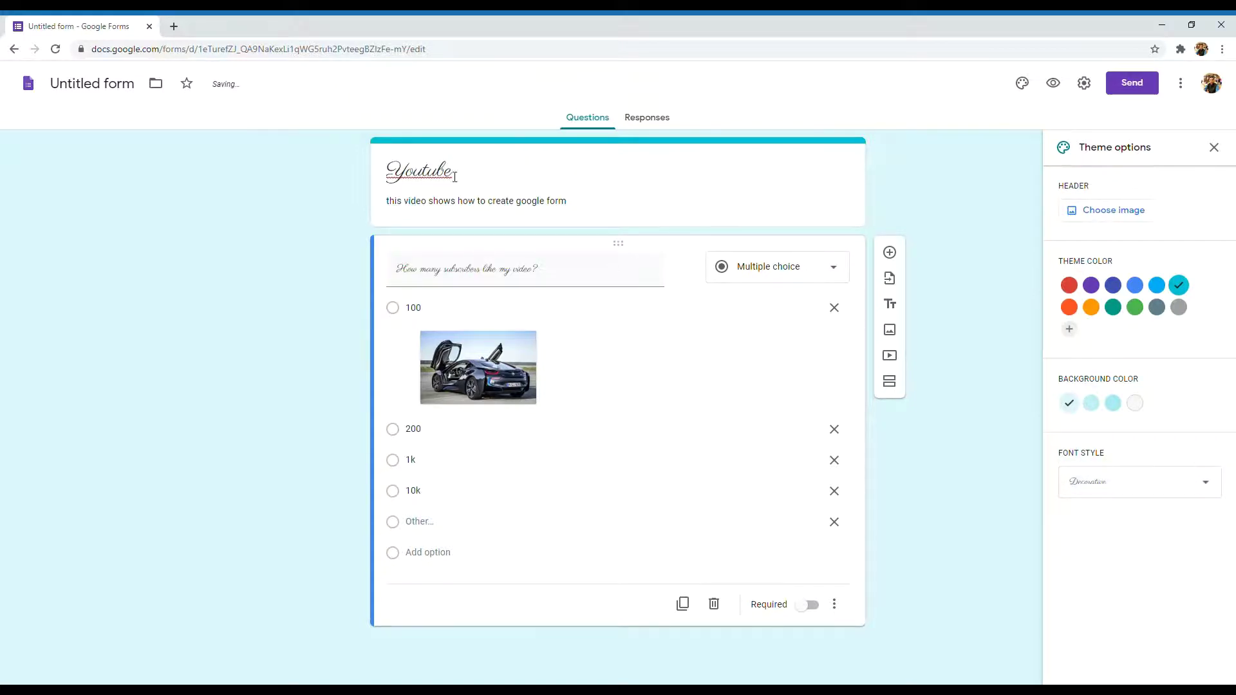
pyautogui.click(1124, 487)
pyautogui.click(1109, 527)
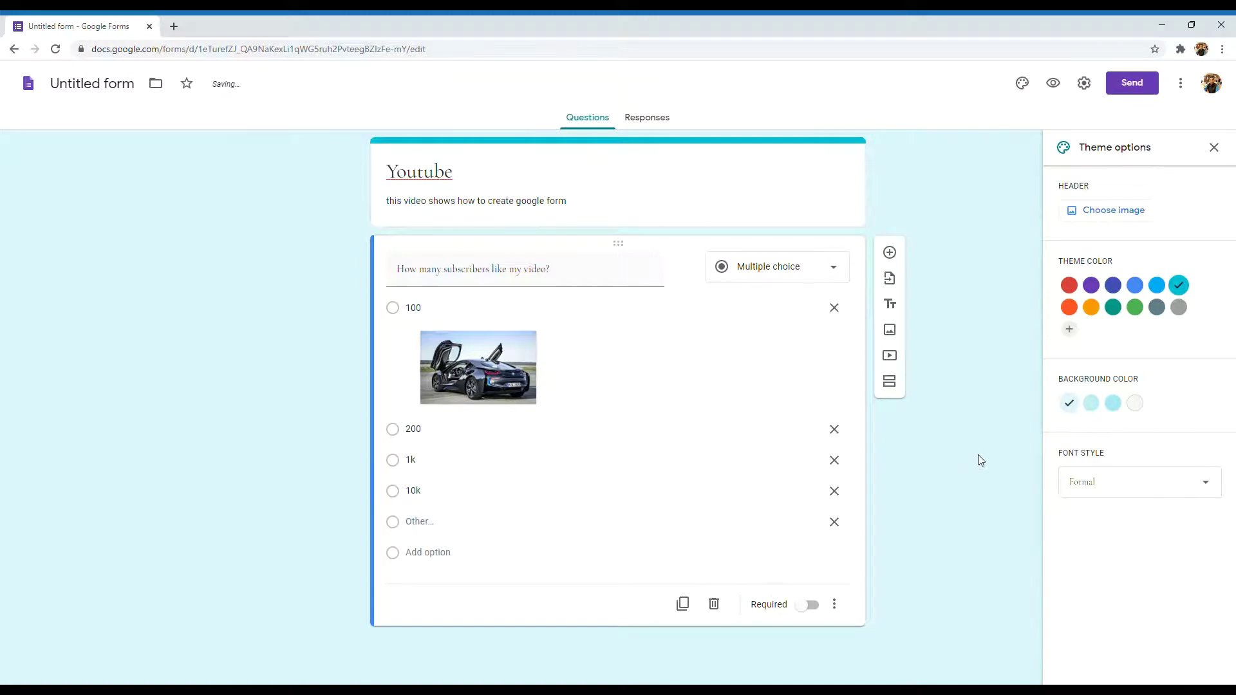
pyautogui.click(1215, 149)
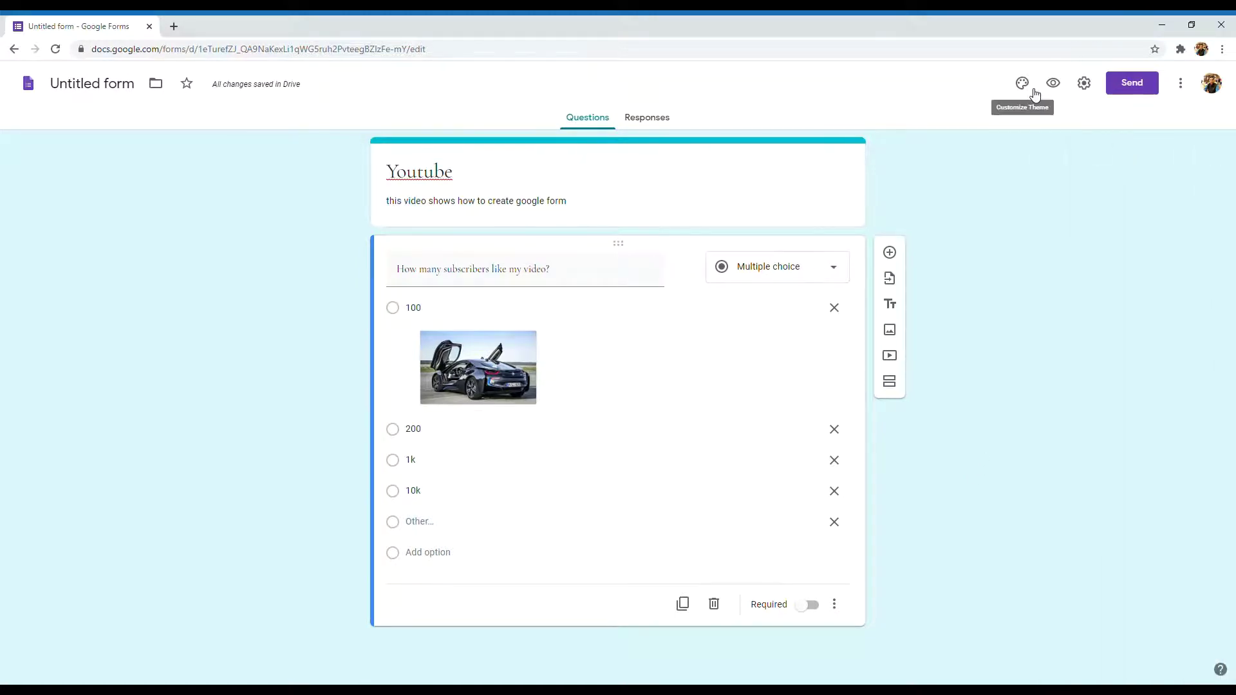
# In the form's general settings, enable collecting email addresses, always sending response receipts, and limiting respondents to 1 response
pyautogui.click(1084, 82)
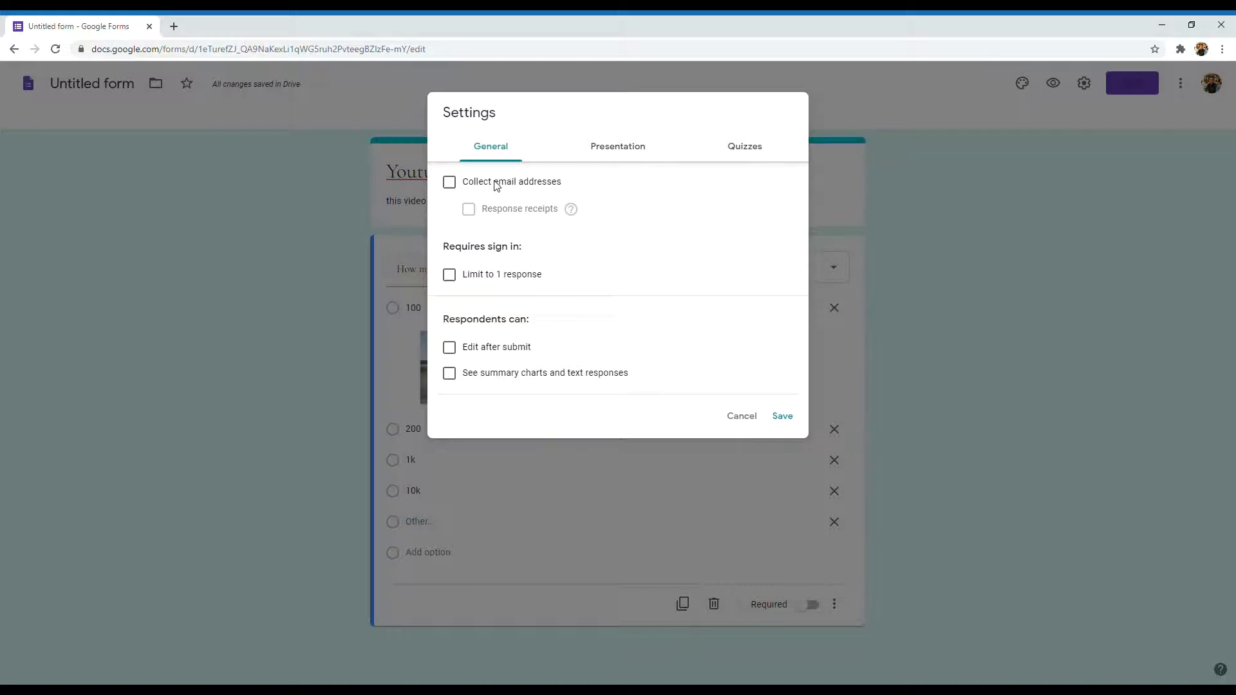
pyautogui.click(462, 188)
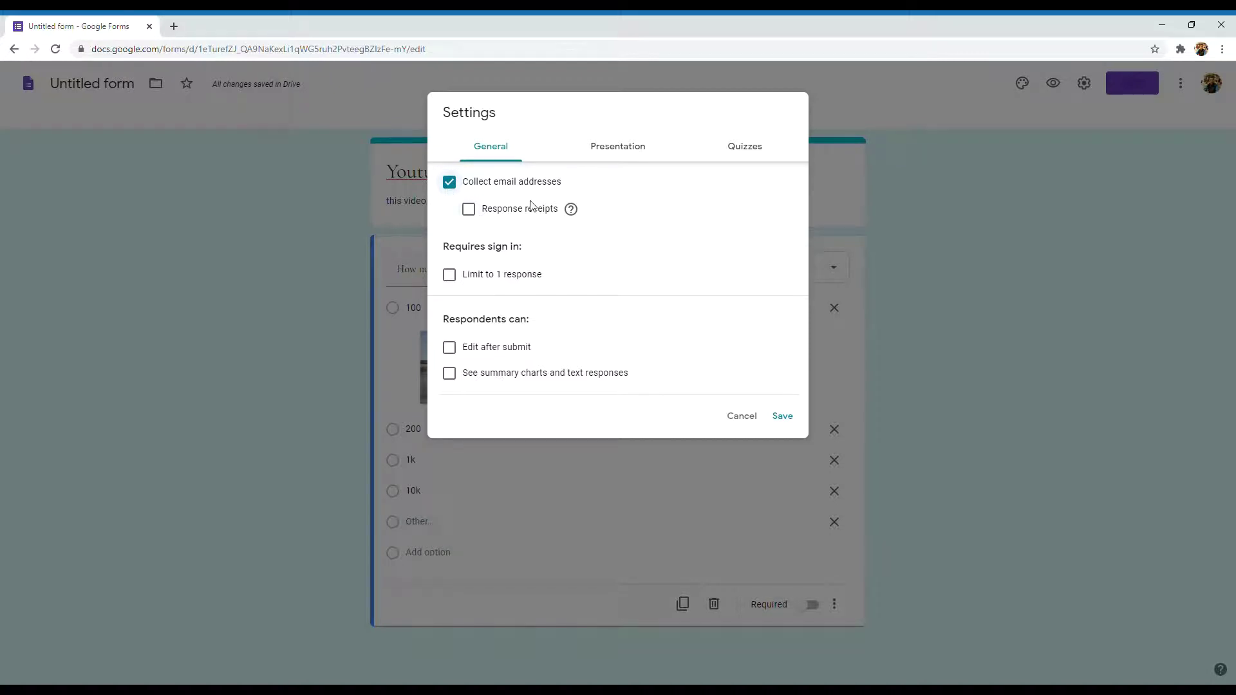
pyautogui.click(470, 211)
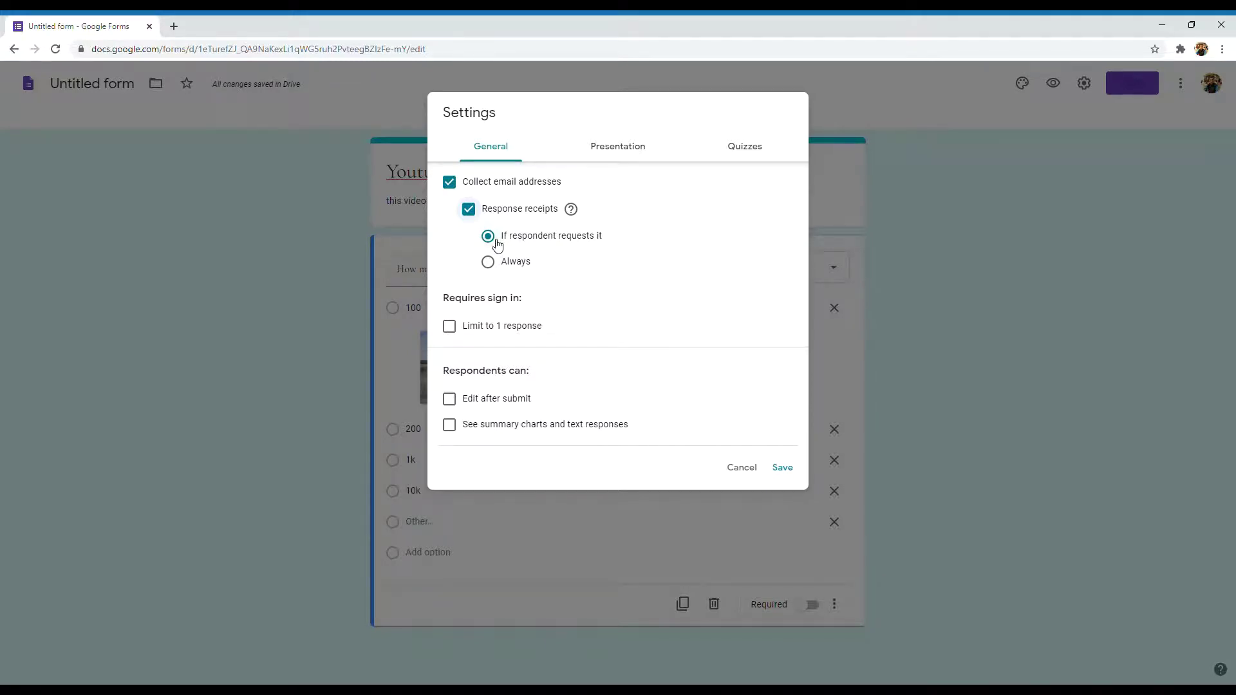
pyautogui.click(489, 264)
pyautogui.click(453, 331)
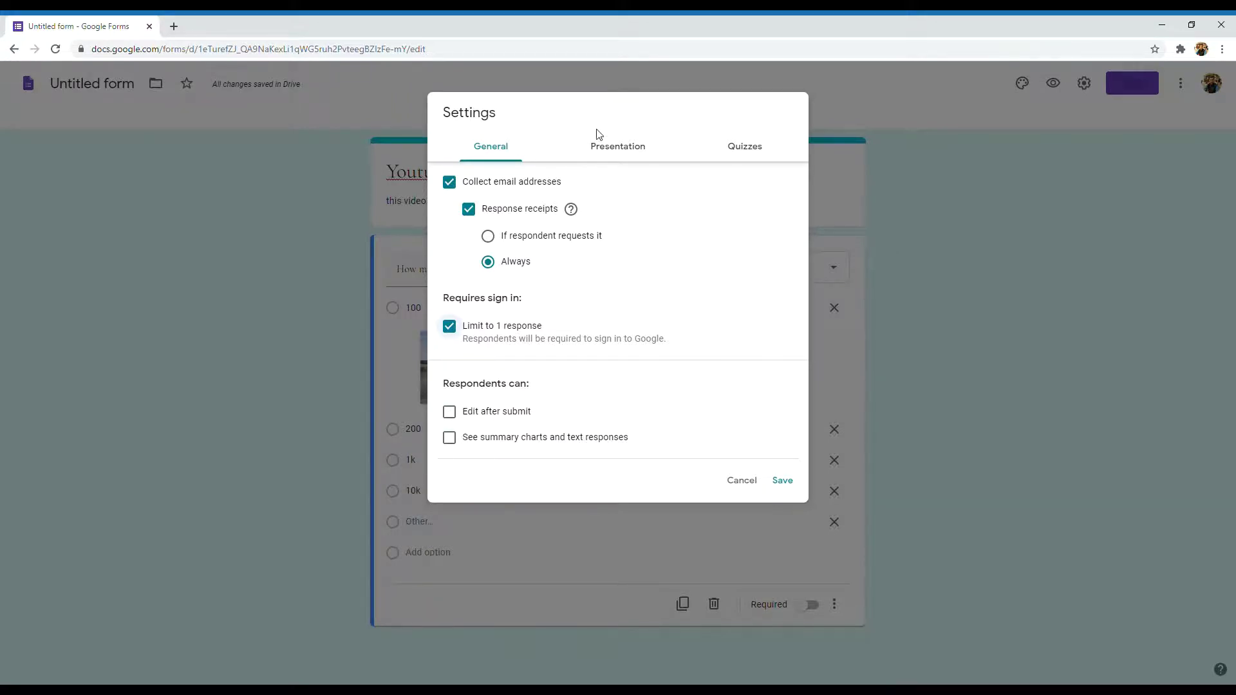
# Try the Shuffle question order option in the presentation settings and switch it back off
pyautogui.click(612, 158)
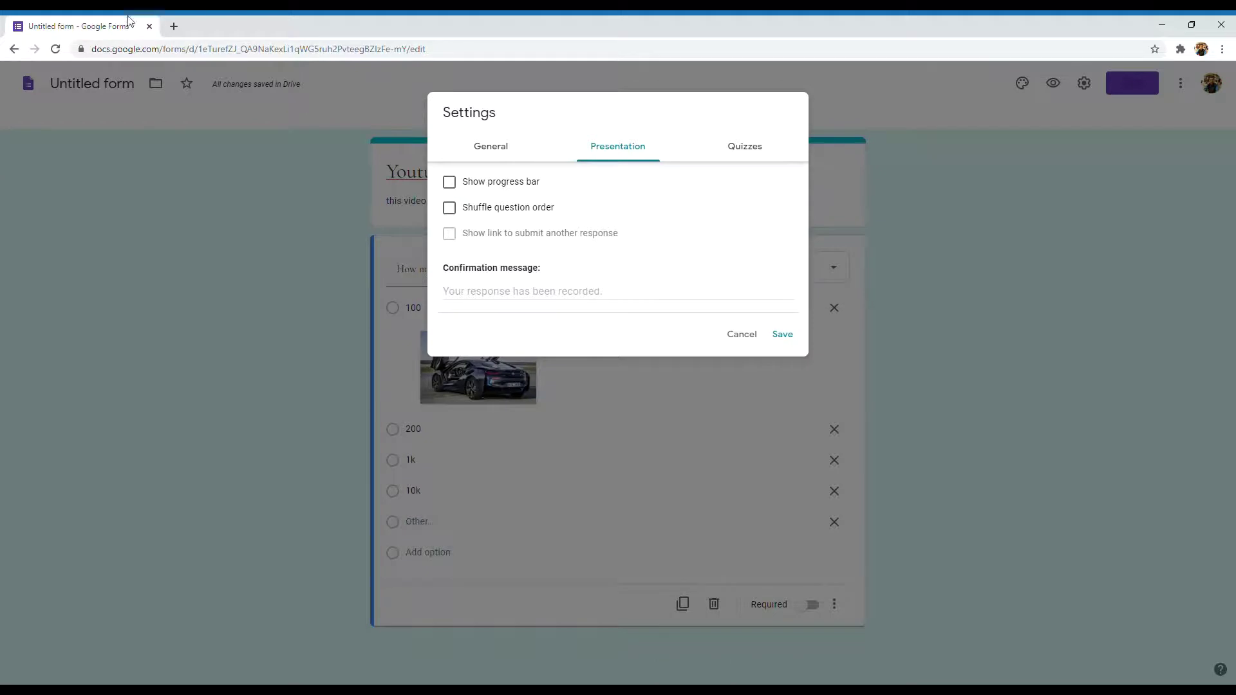
pyautogui.click(461, 214)
pyautogui.click(464, 212)
# Make the form a quiz with grades released later, after manual review, and save the settings
pyautogui.click(742, 150)
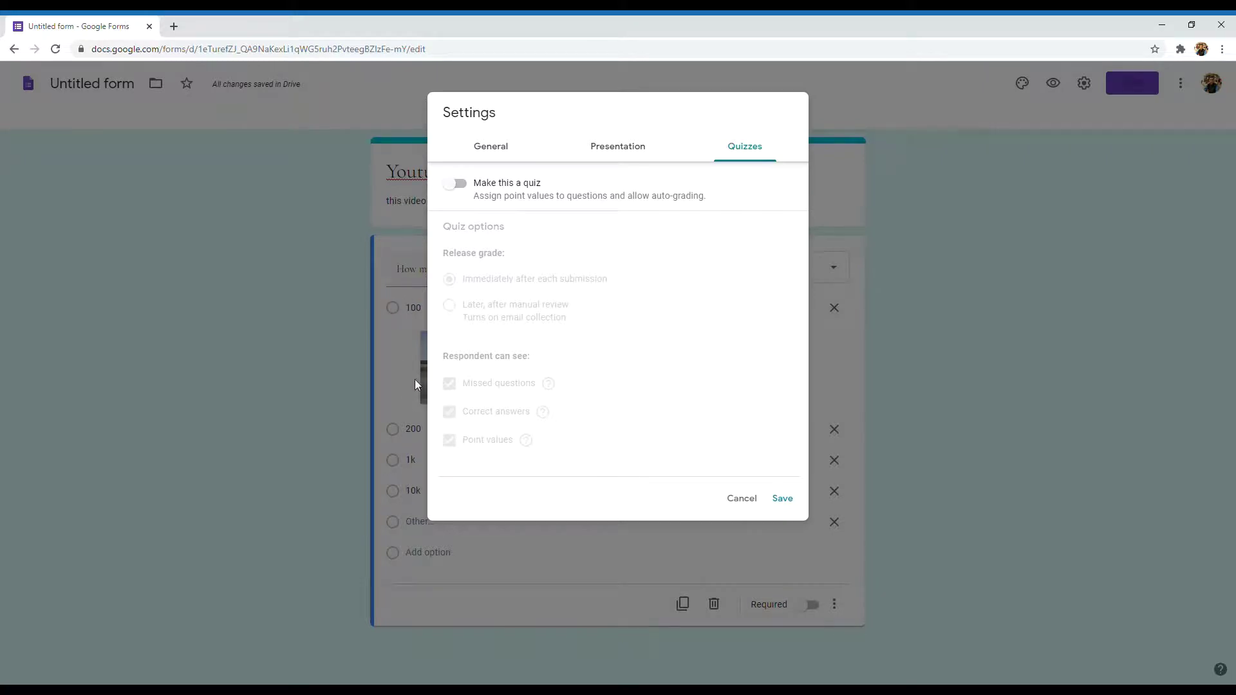
pyautogui.click(452, 187)
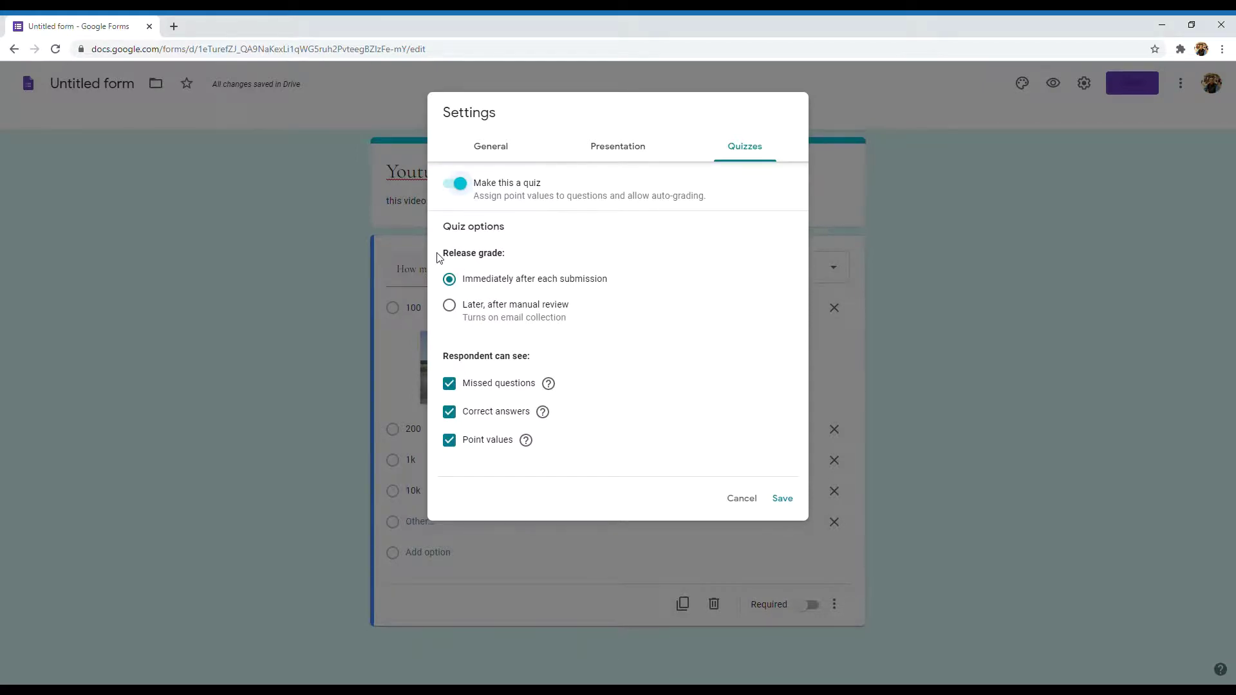
pyautogui.moveTo(443, 252); pyautogui.dragTo(513, 257)
pyautogui.click(515, 261)
pyautogui.click(459, 320)
pyautogui.click(797, 506)
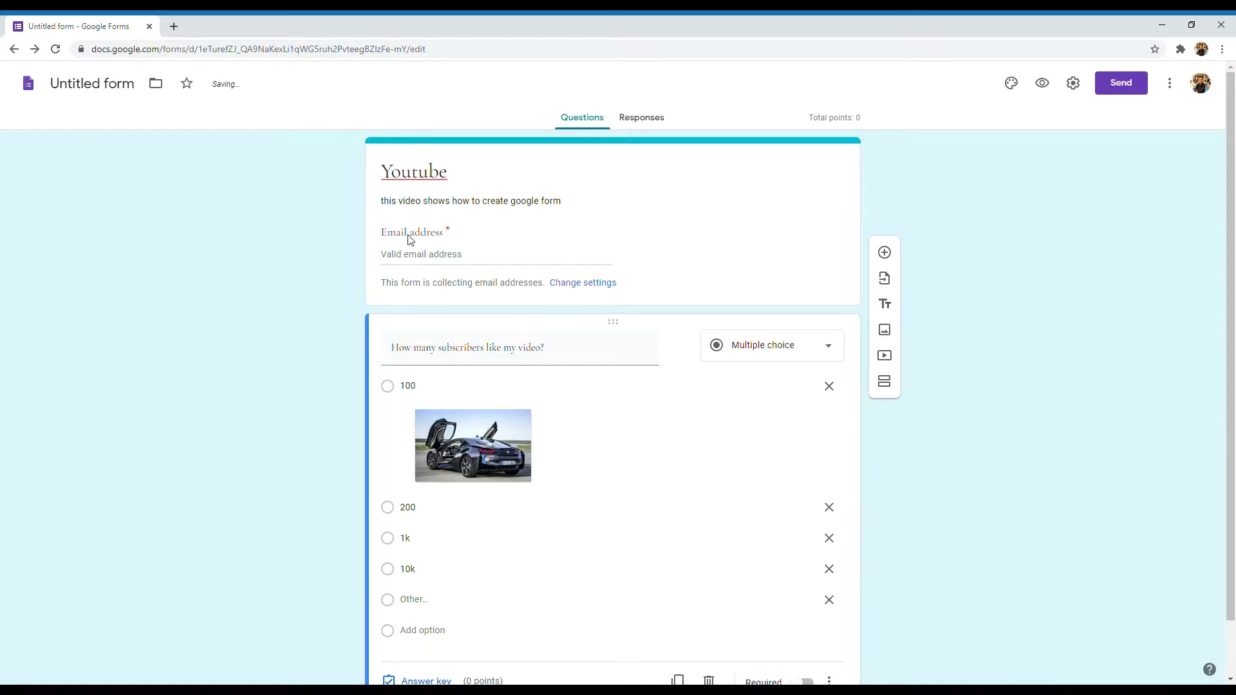
pyautogui.scroll(-1, 588, 282)
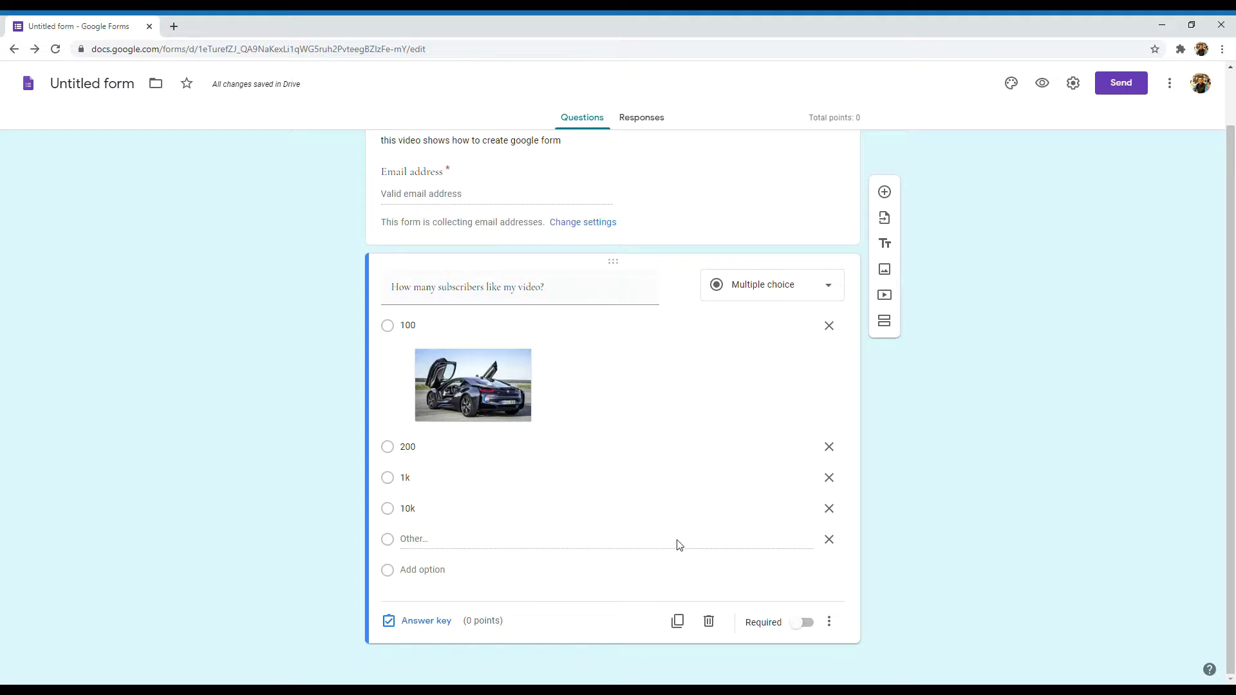
pyautogui.click(829, 622)
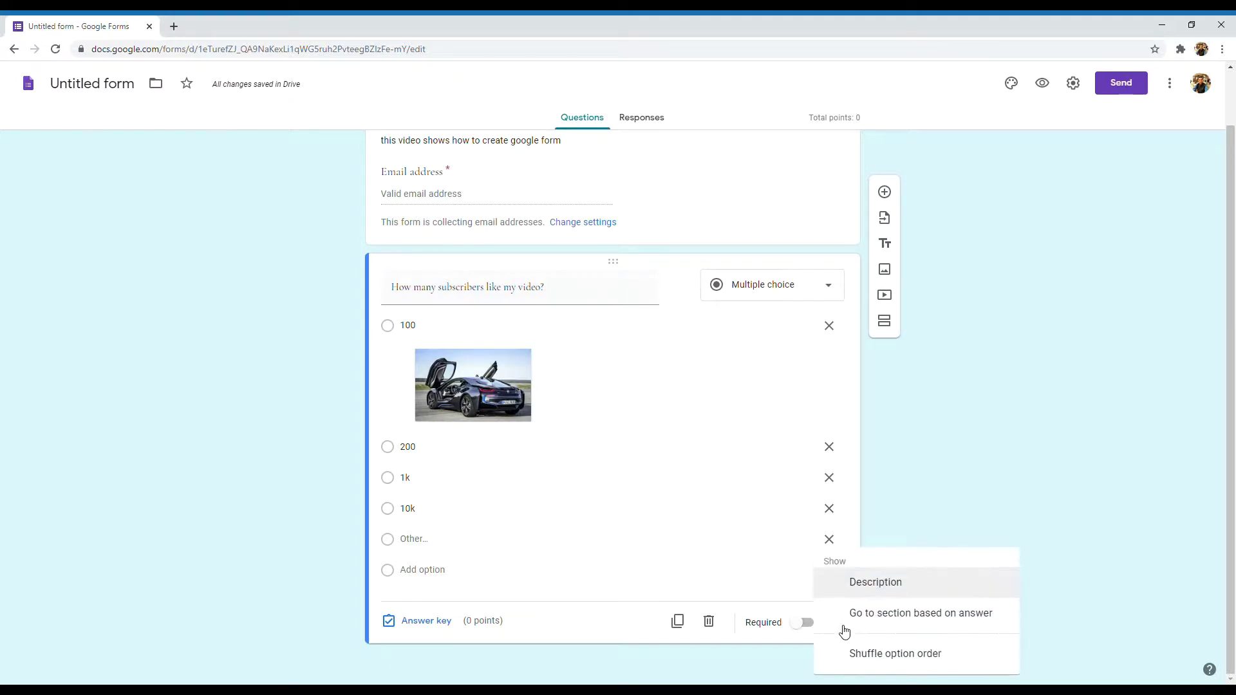
pyautogui.click(947, 522)
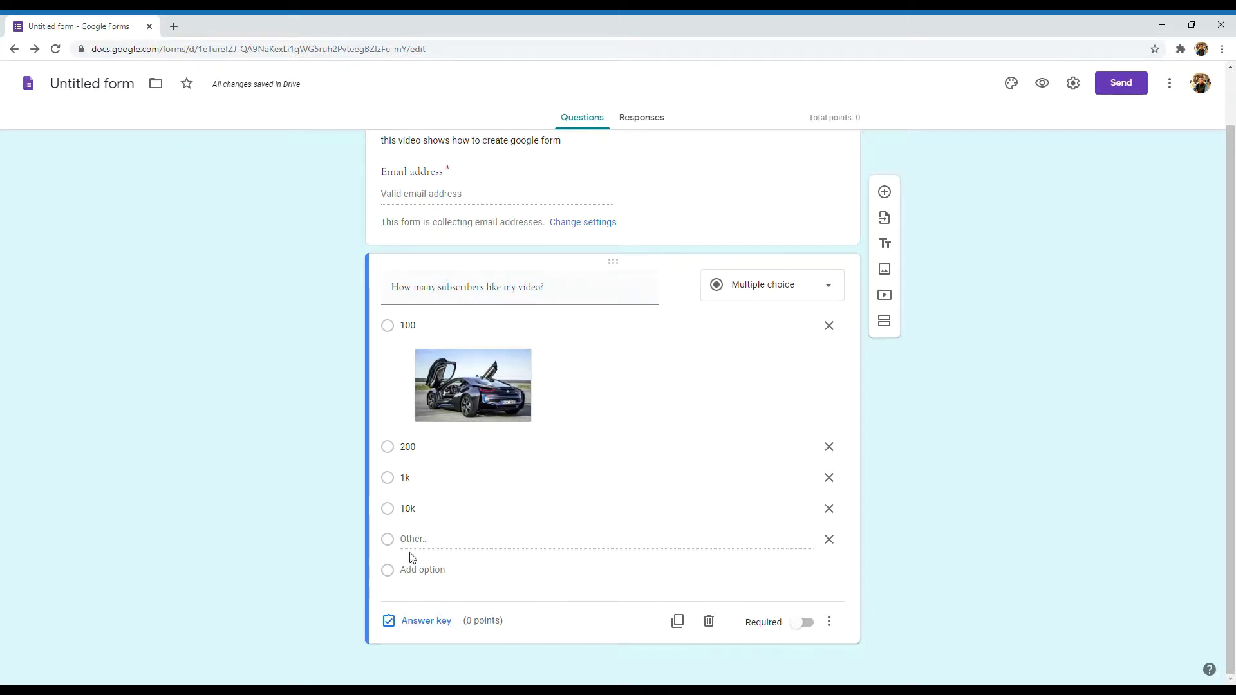
# In the subscribers question's answer key, assign 10 points and mark 10k as the correct answer
pyautogui.click(438, 619)
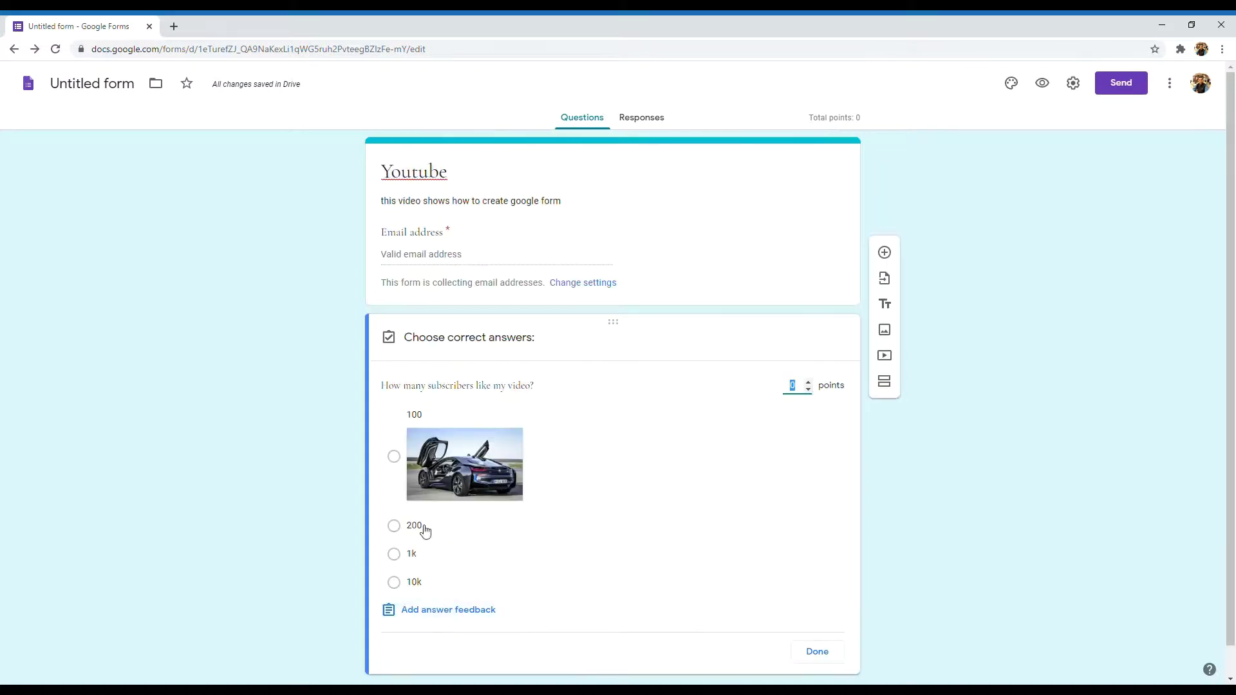
pyautogui.click(807, 382)
pyautogui.click(808, 383)
pyautogui.click(808, 382)
pyautogui.click(808, 382)
pyautogui.click(808, 383)
pyautogui.click(808, 382)
pyautogui.click(808, 382)
pyautogui.click(808, 382)
pyautogui.scroll(-1, 579, 560)
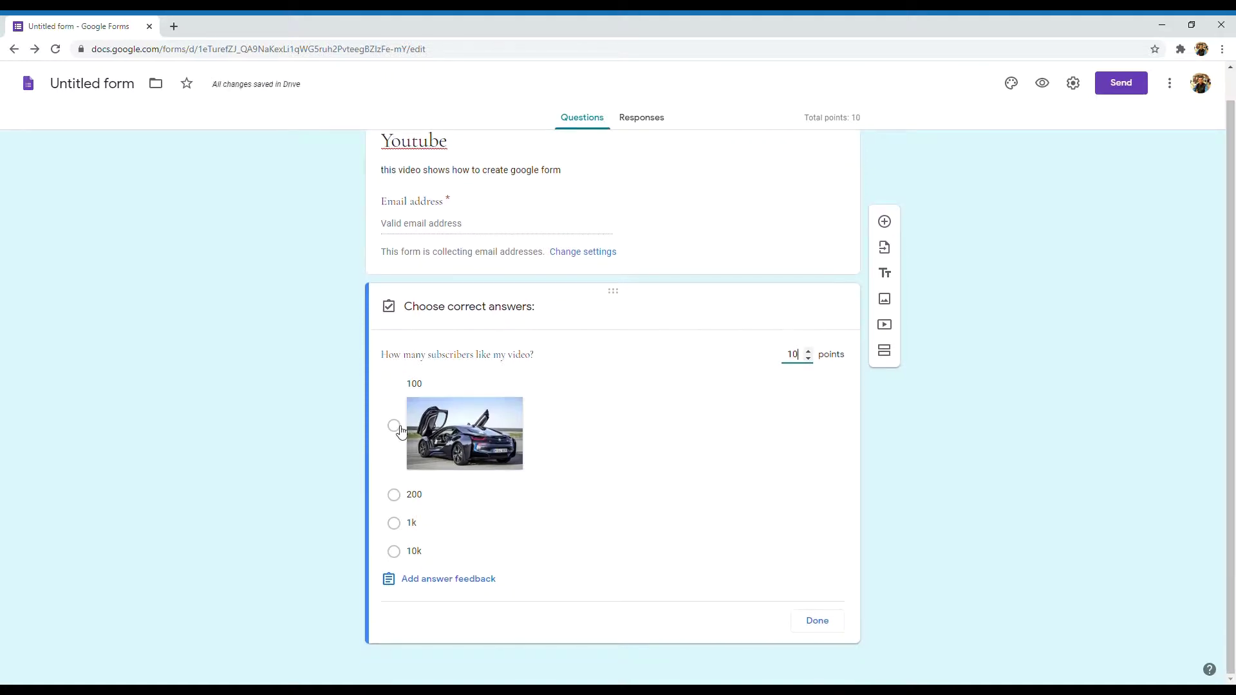
pyautogui.click(394, 551)
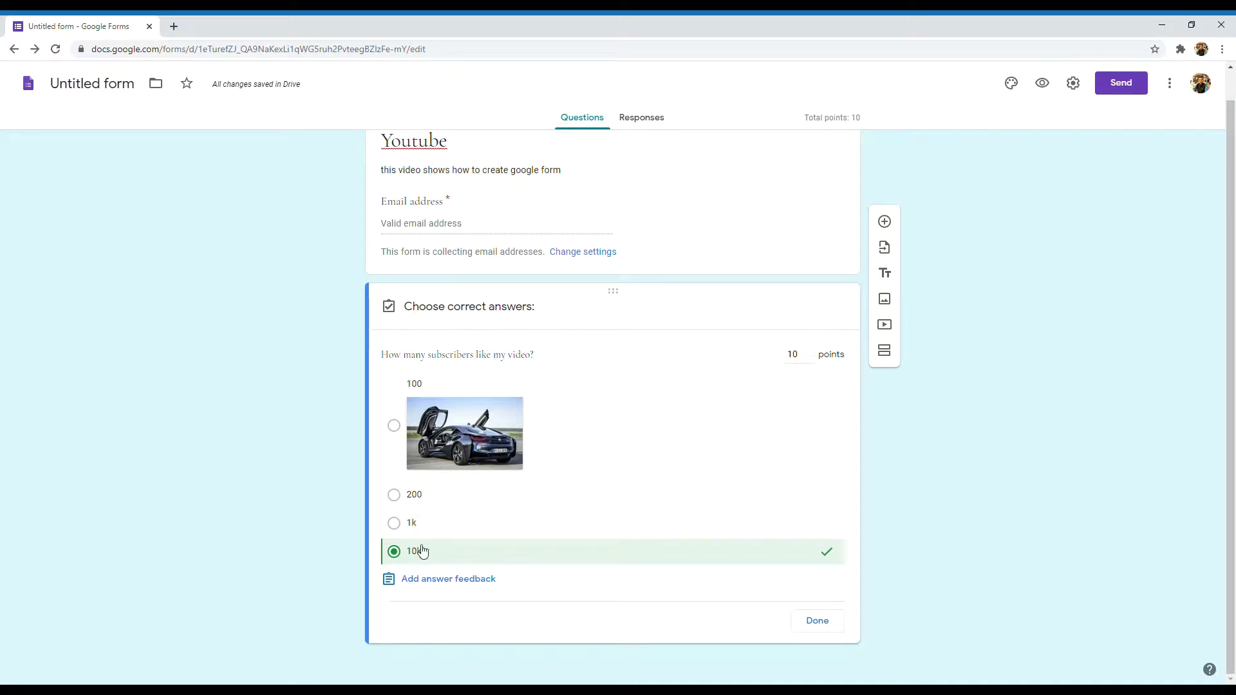
# Add the correct-answer feedback "it depends on how u like my video" and finish the answer key
pyautogui.click(455, 582)
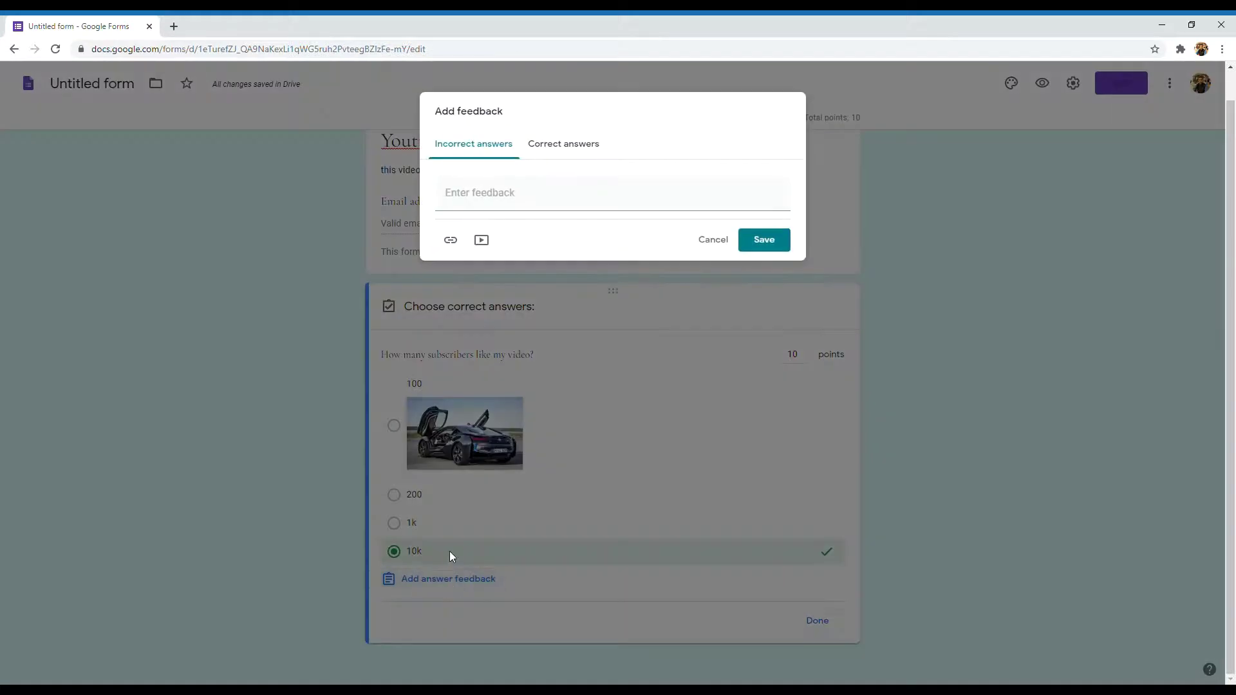
pyautogui.click(551, 158)
pyautogui.click(565, 195)
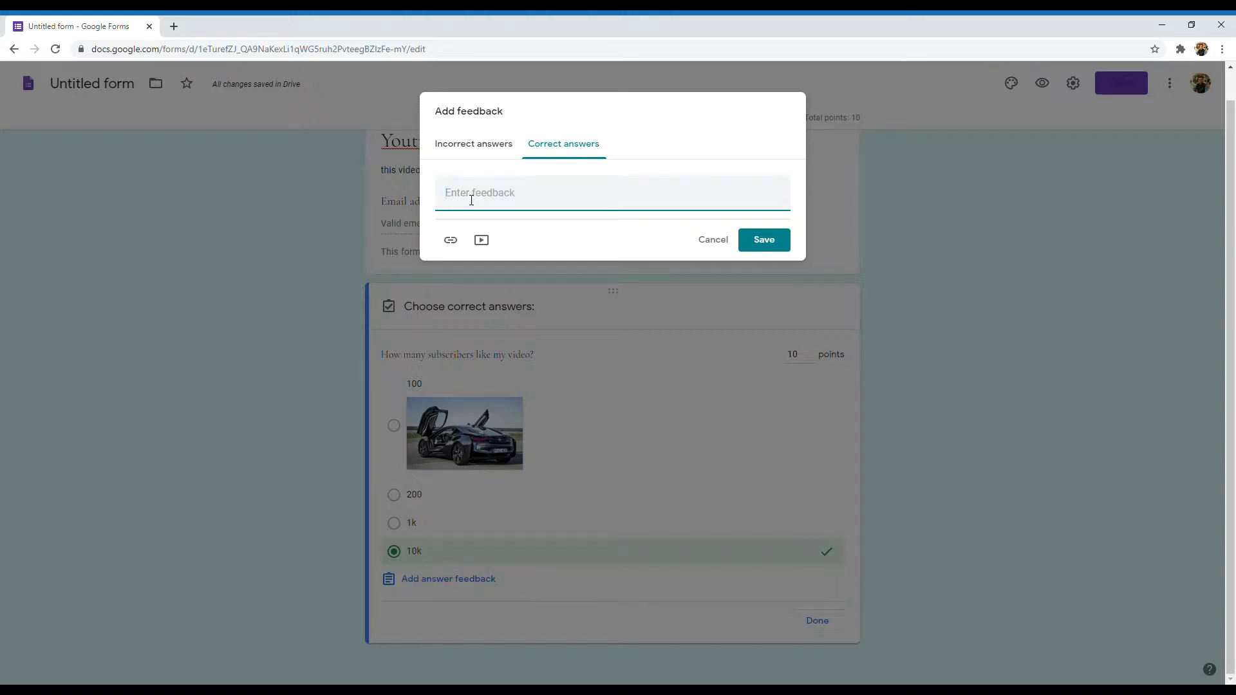
pyautogui.write('it depends on how u like my vieo')
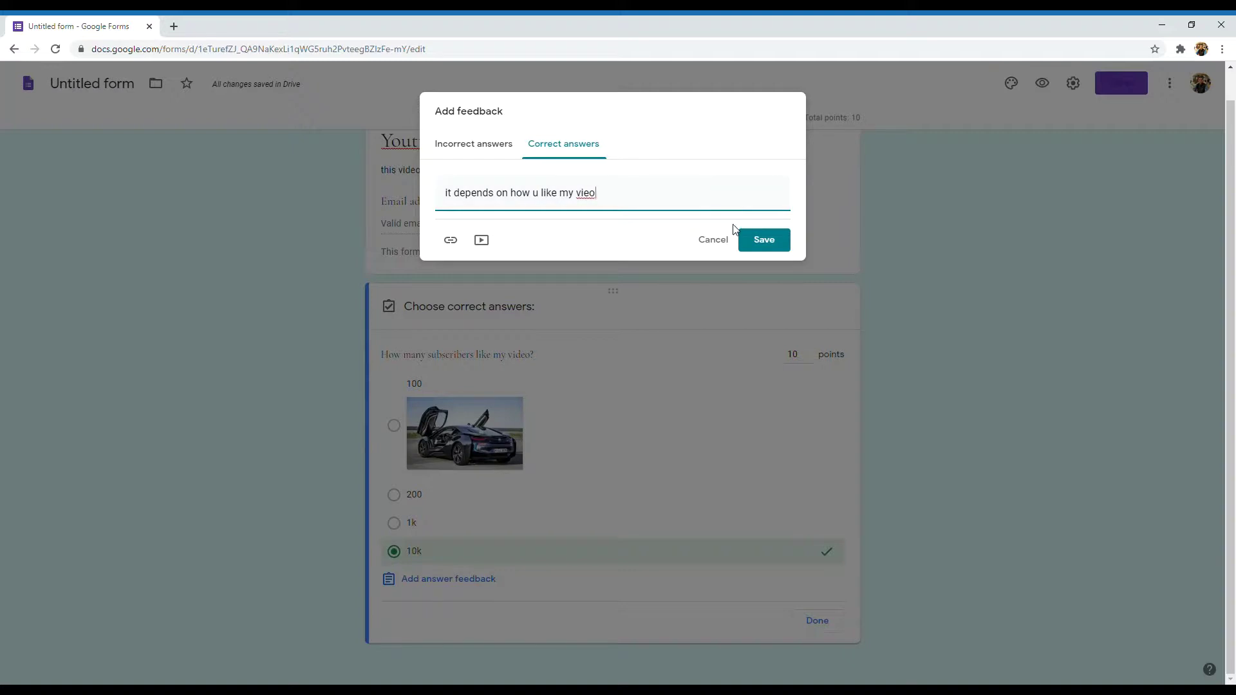
pyautogui.press('BackSpace')
pyautogui.press('BackSpace')
pyautogui.click(772, 239)
pyautogui.scroll(-1, 717, 323)
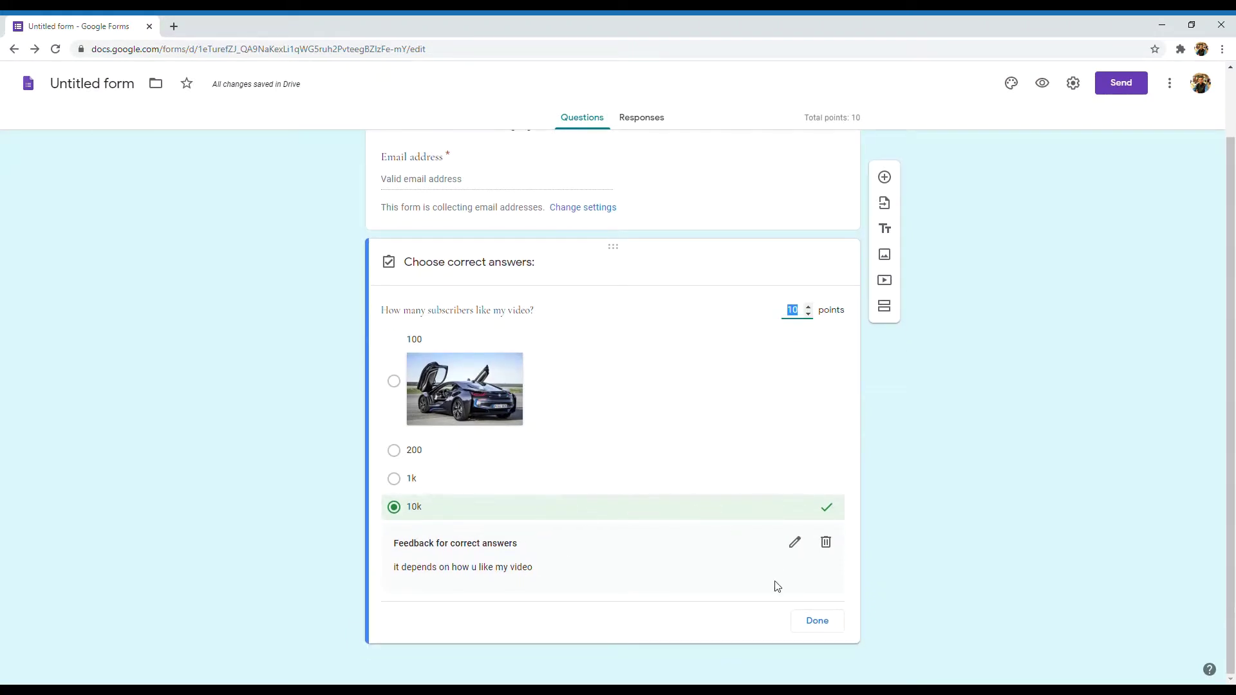
pyautogui.click(826, 628)
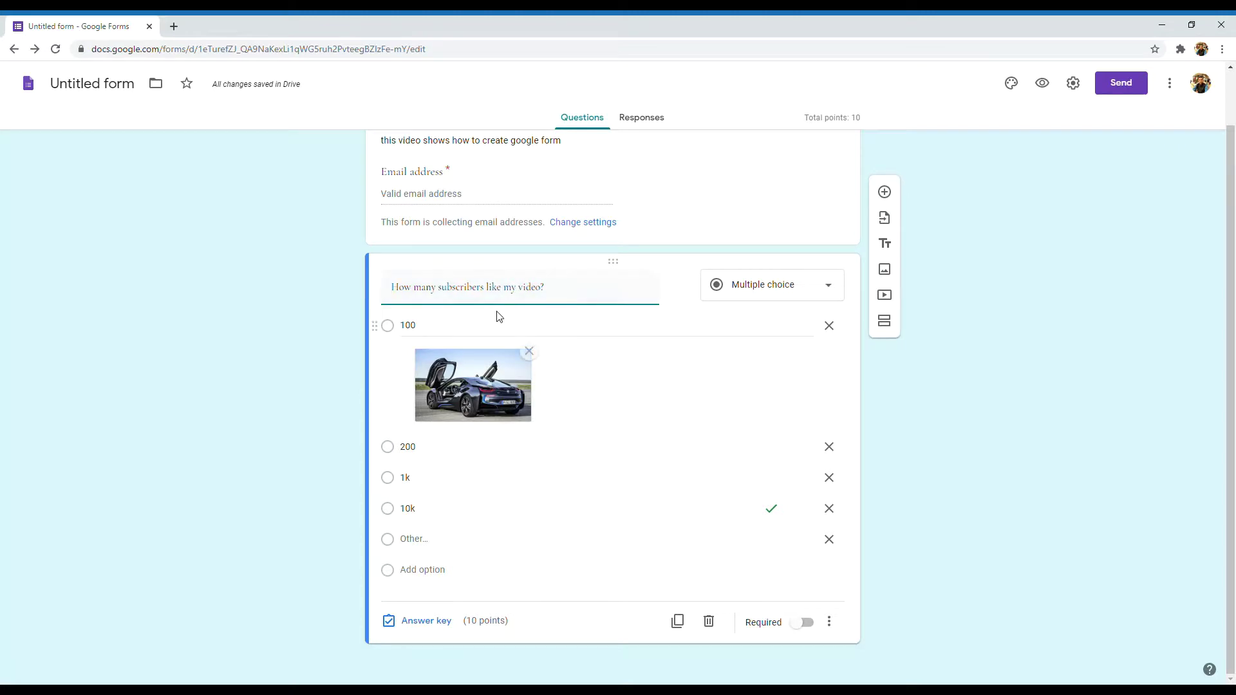
# Make the subscribers question required, toggling the setting off and on once to demonstrate it
pyautogui.click(801, 622)
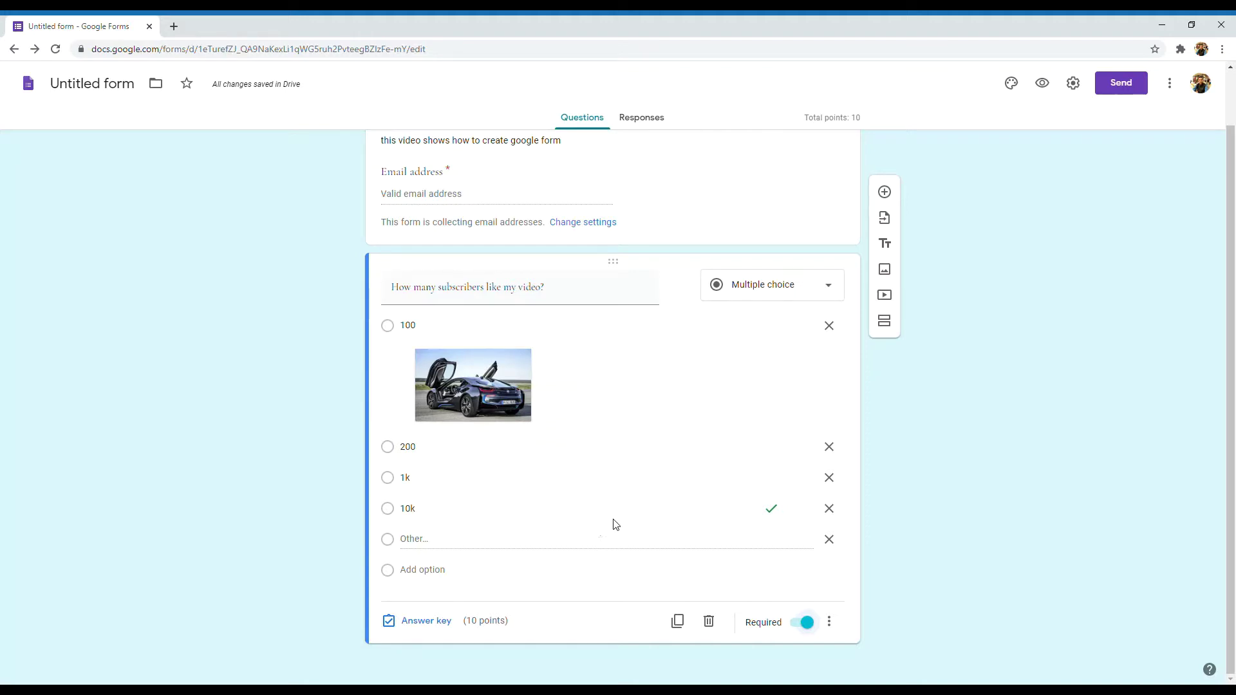
pyautogui.click(805, 623)
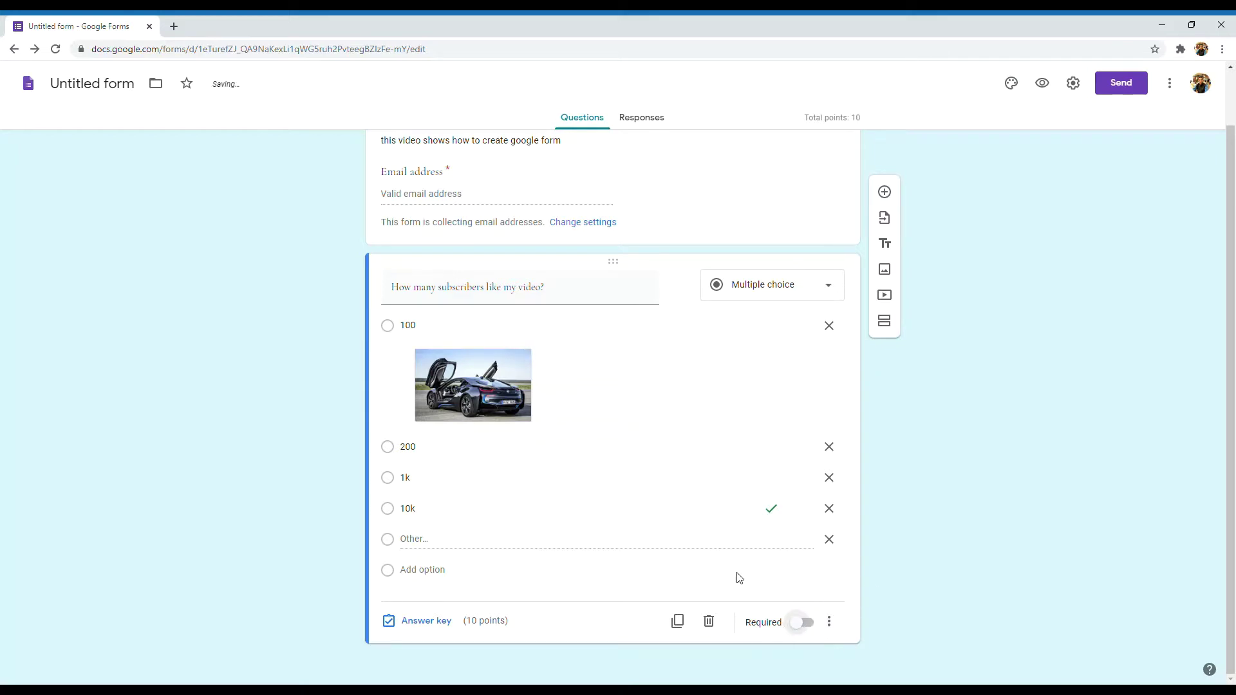
pyautogui.click(804, 624)
# Check the form's responses overview and return to the questions
pyautogui.scroll(2, 1006, 425)
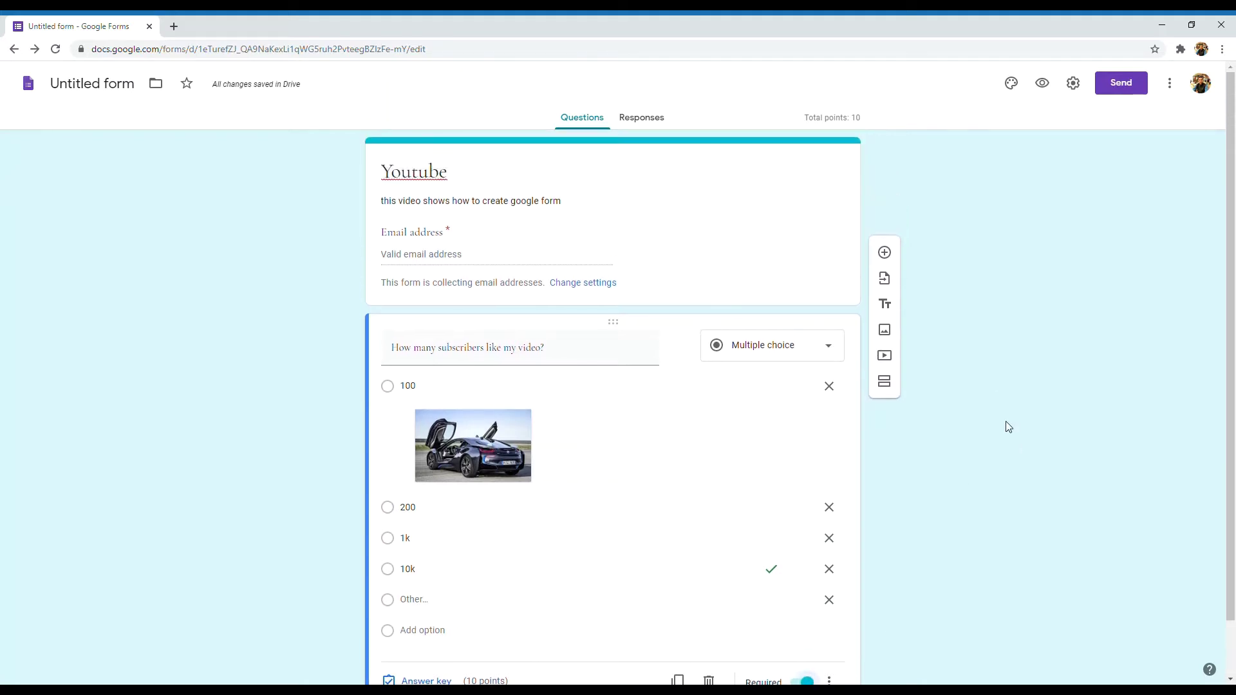
pyautogui.click(641, 118)
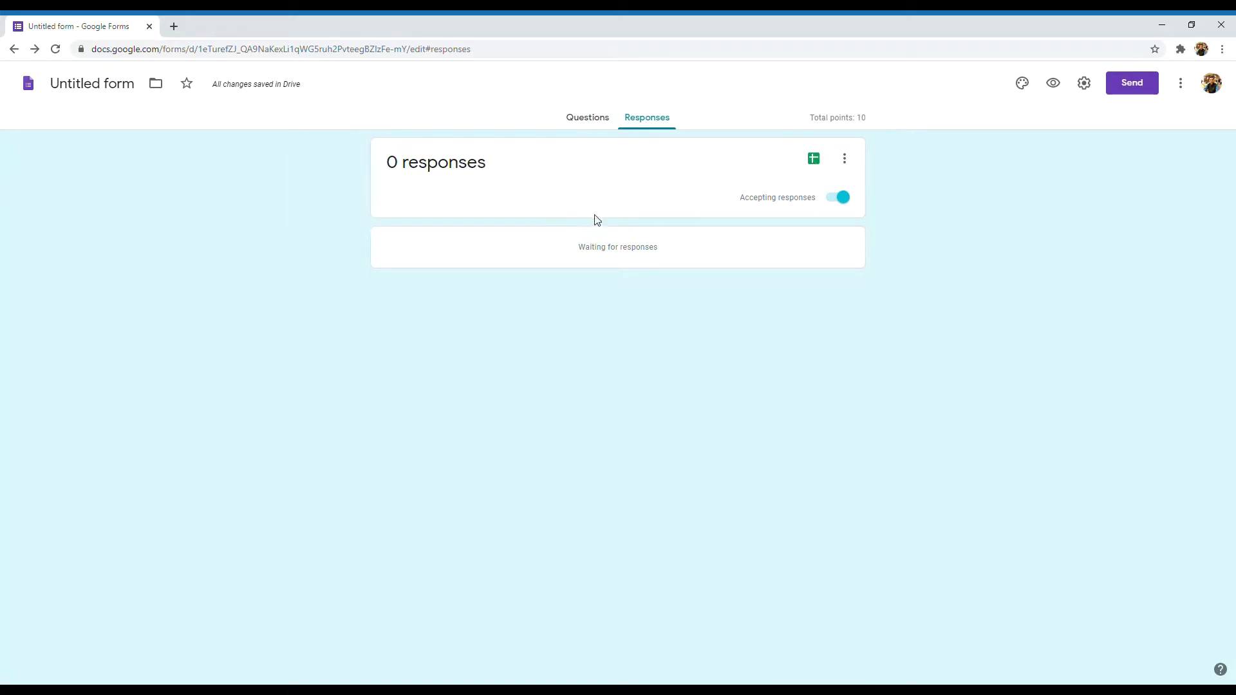
pyautogui.click(604, 125)
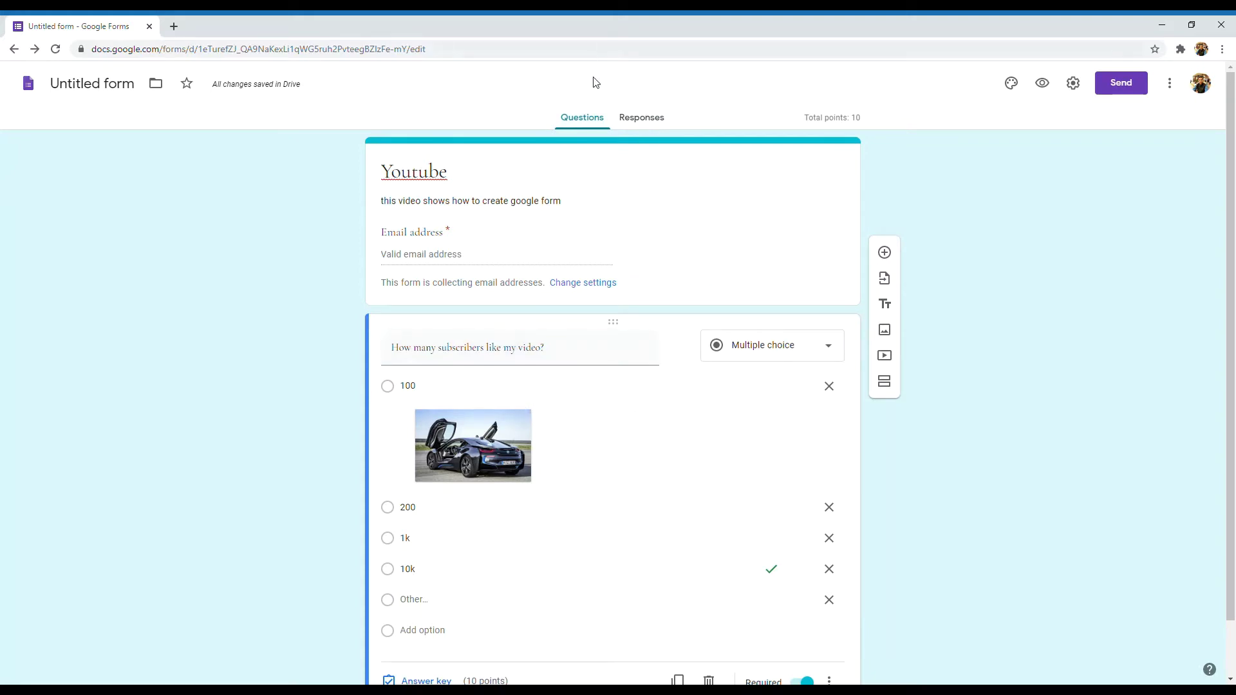
pyautogui.click(626, 120)
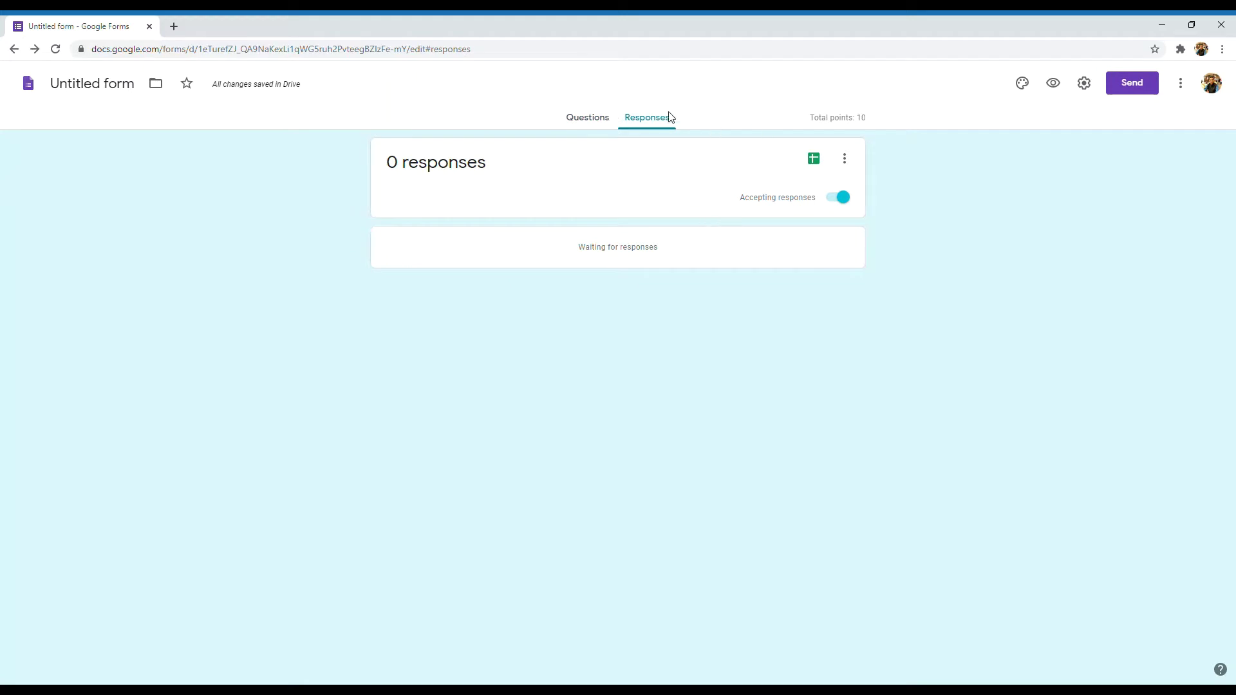
pyautogui.click(591, 118)
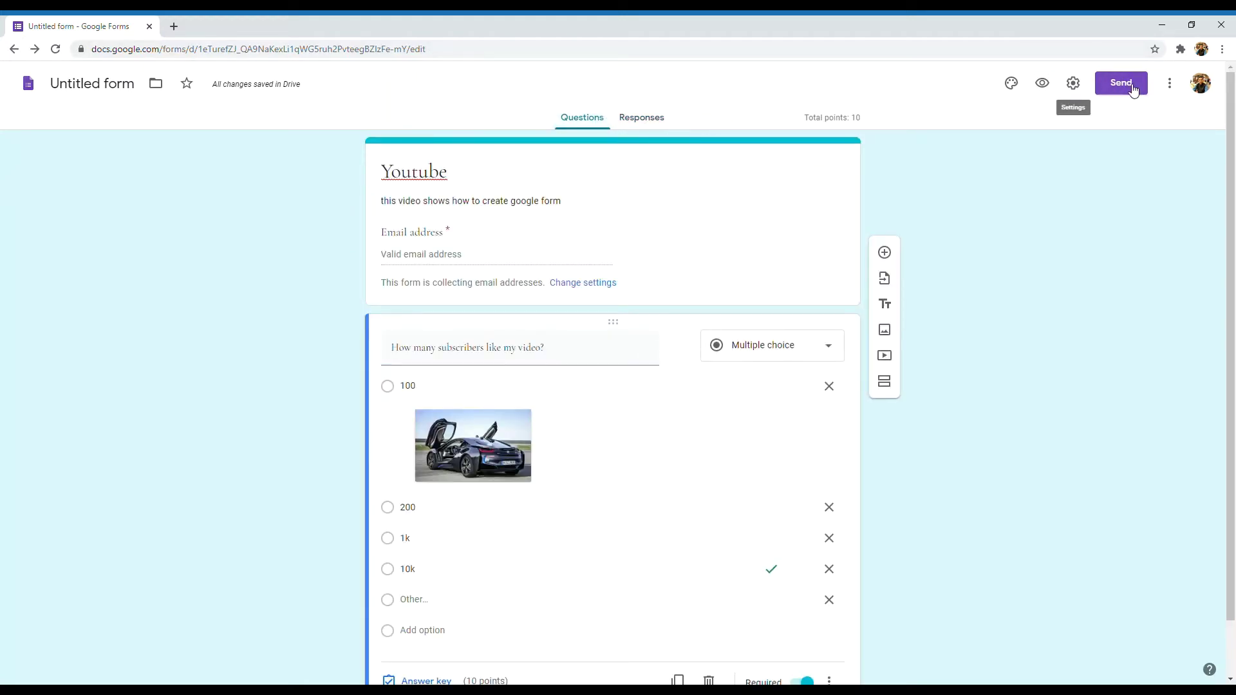
# Add two blank multiple-choice questions below the subscribers question and try repositioning one of them
pyautogui.scroll(-1, 715, 168)
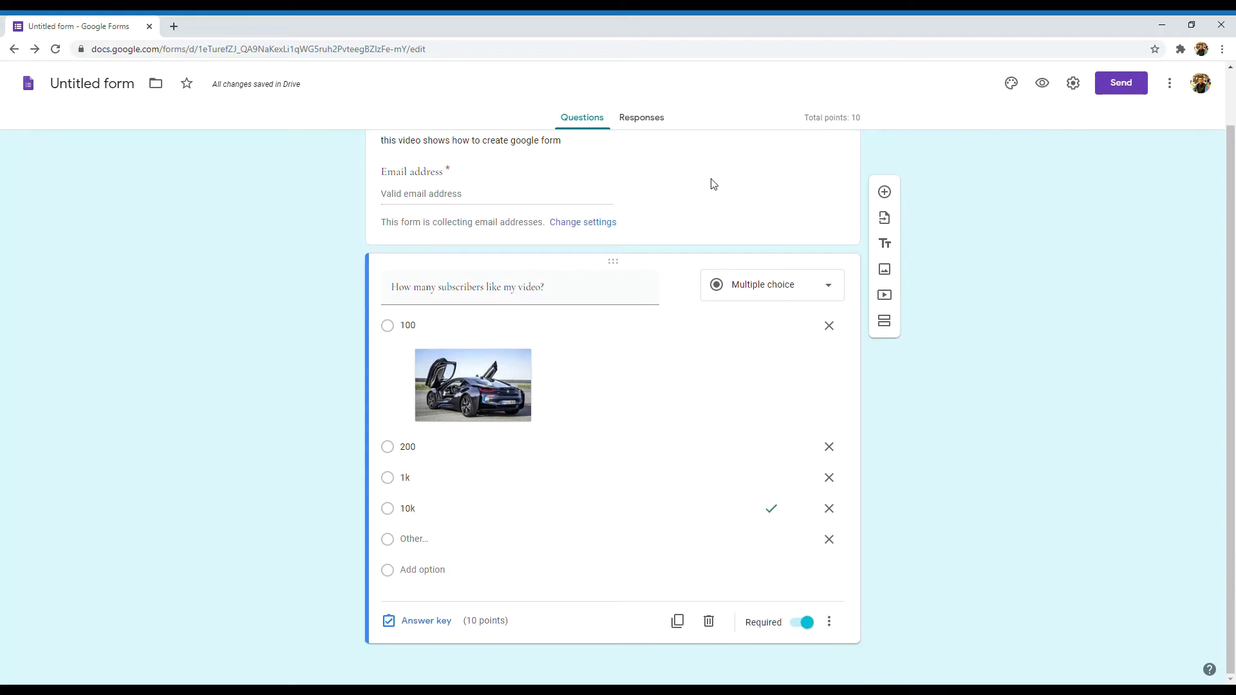
pyautogui.click(885, 192)
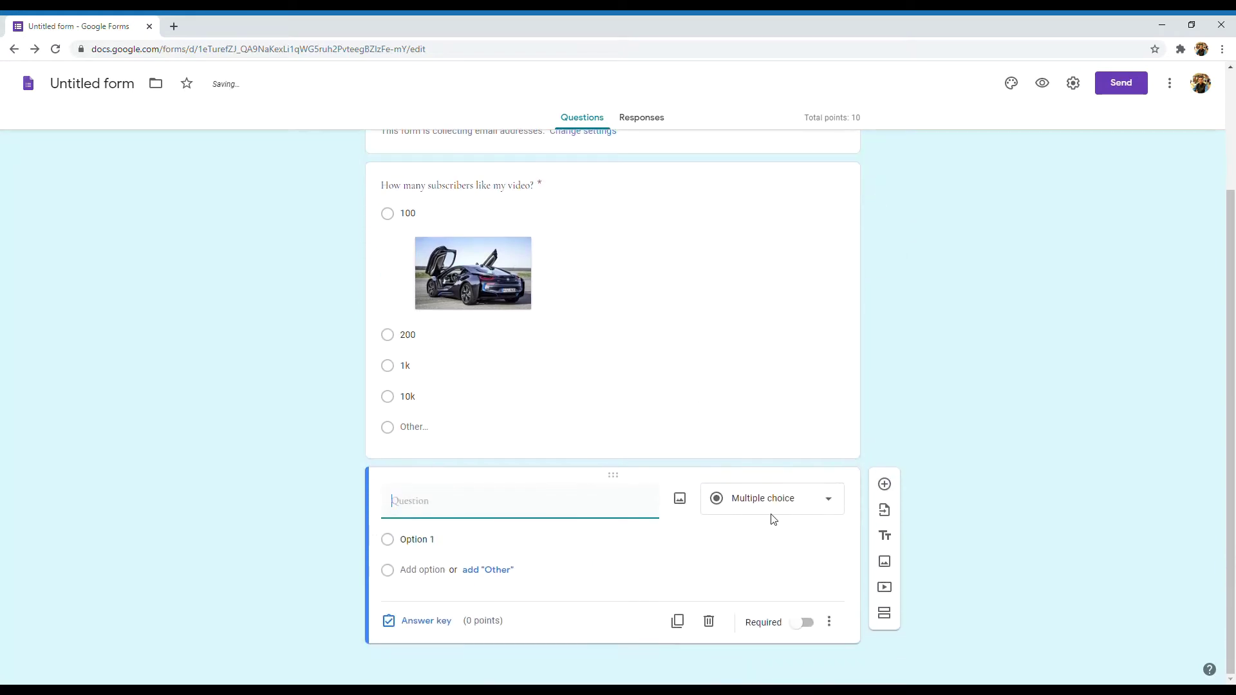
pyautogui.click(614, 480)
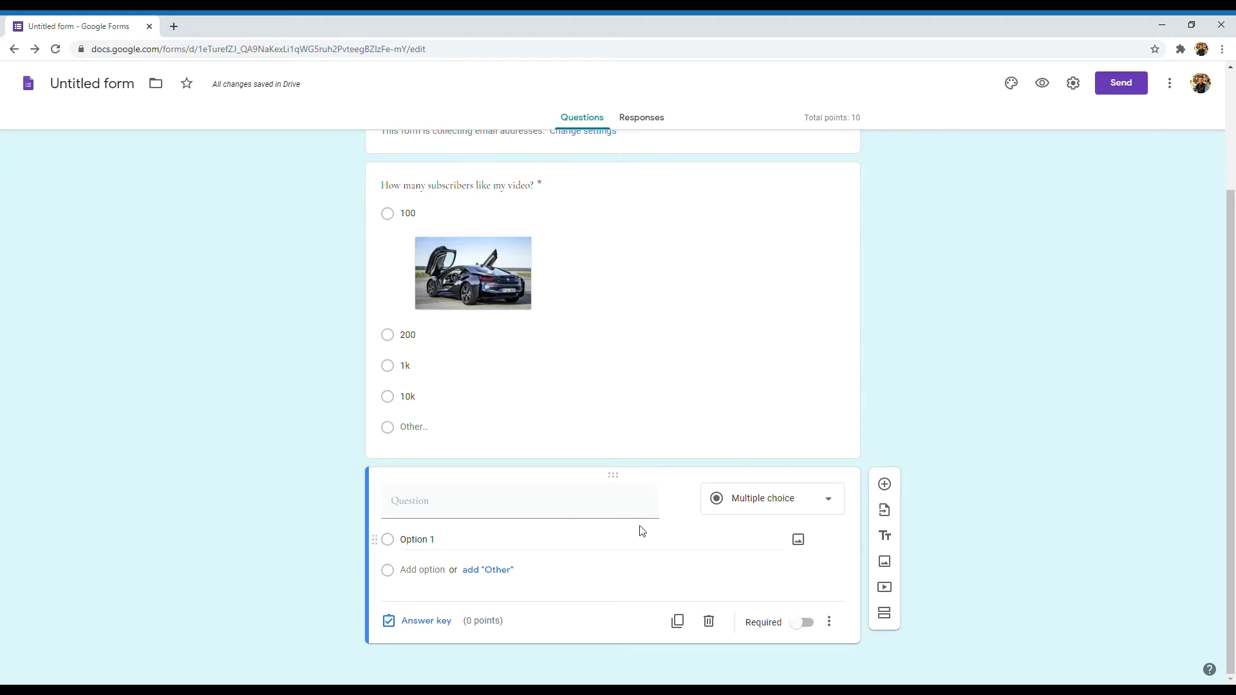
pyautogui.click(887, 490)
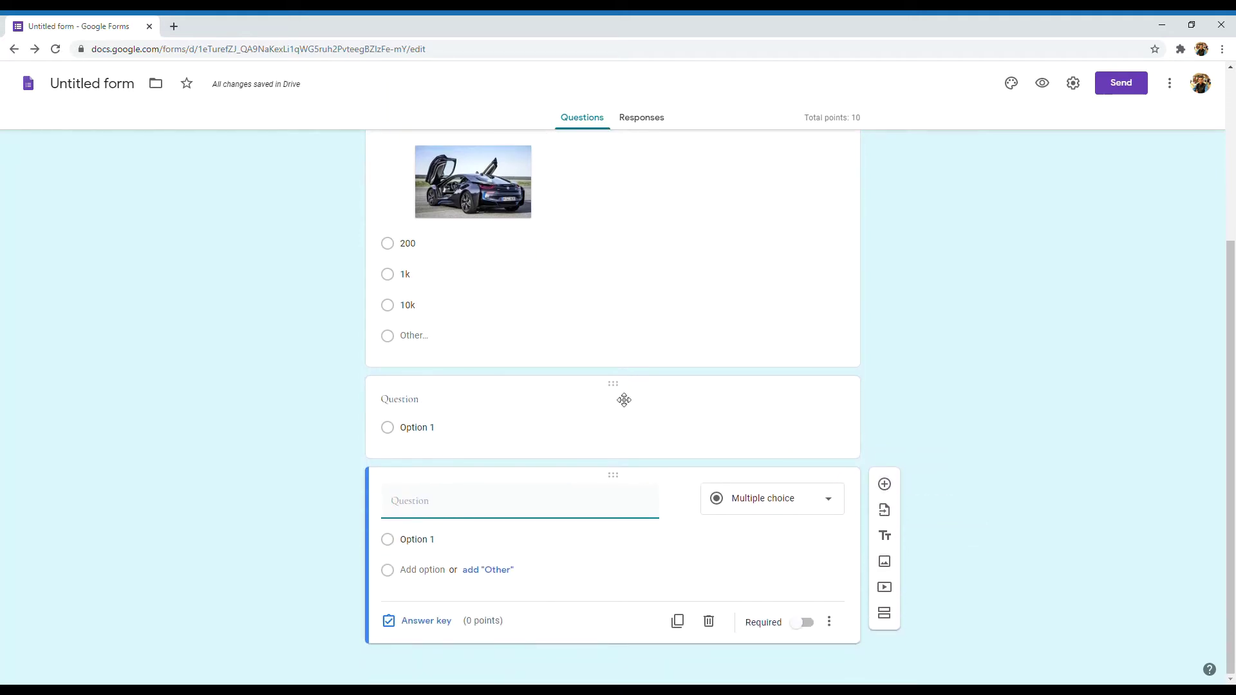
pyautogui.click(648, 399)
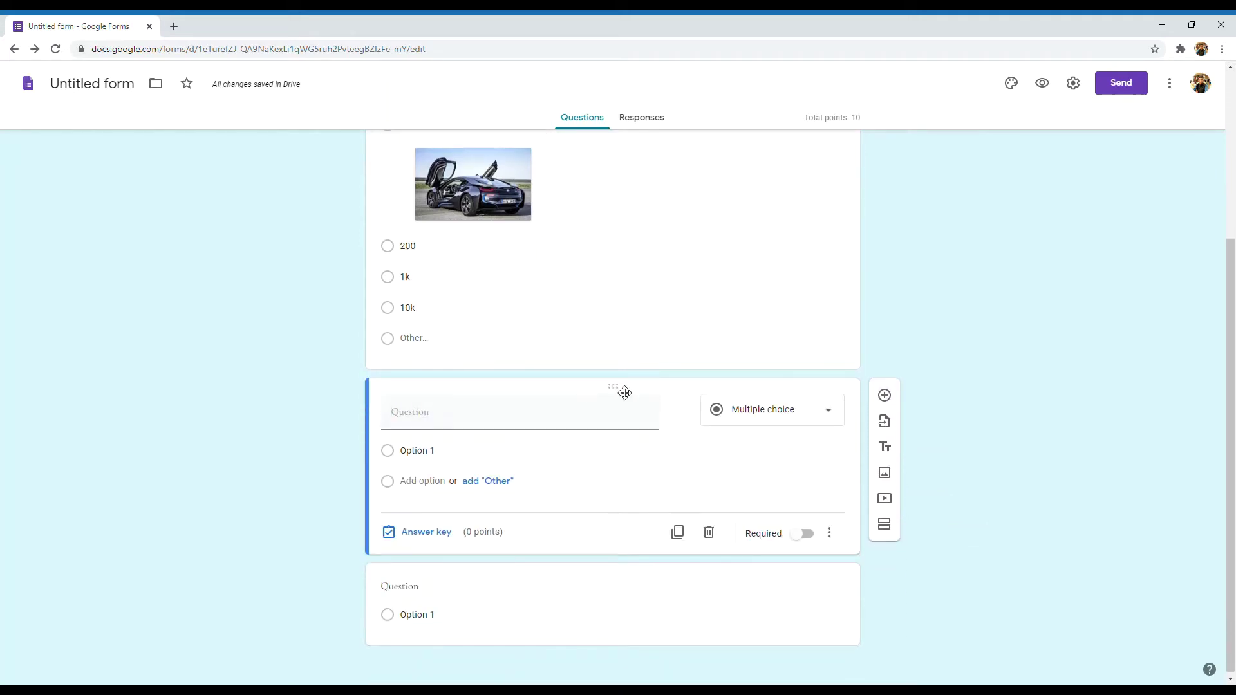
pyautogui.moveTo(624, 392); pyautogui.dragTo(628, 414)
# Delete both blank questions, keeping only the subscribers question in the form
pyautogui.click(716, 535)
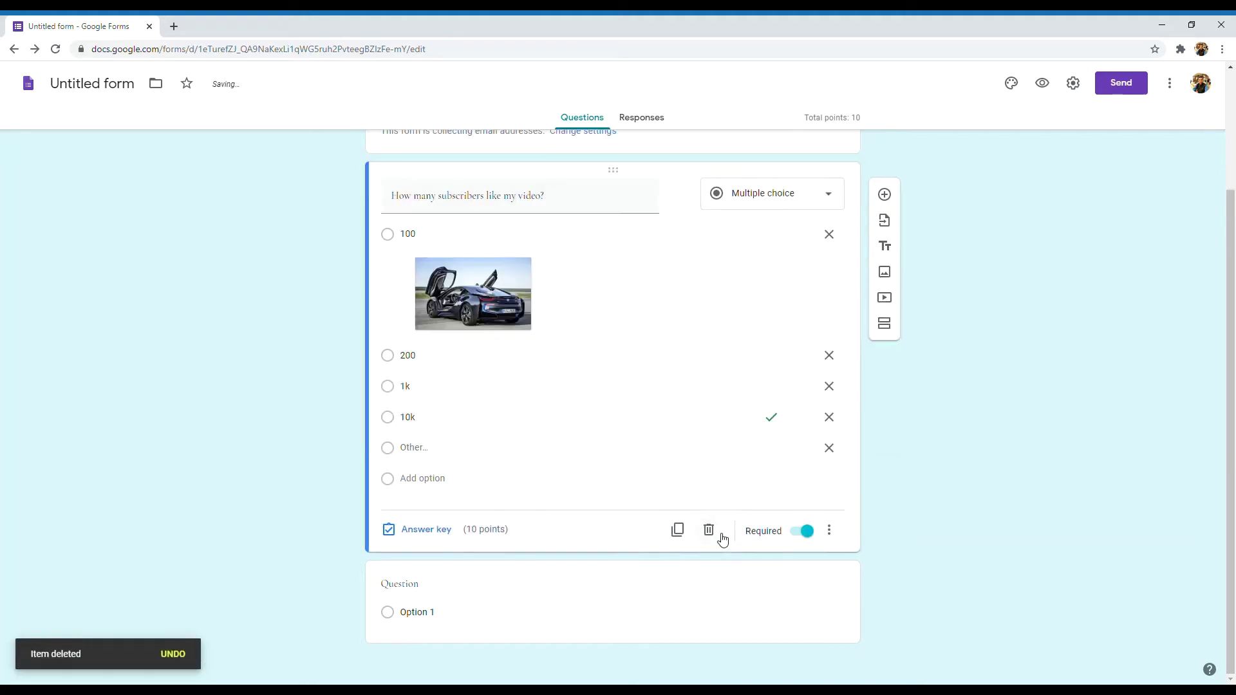
pyautogui.click(690, 573)
pyautogui.click(711, 624)
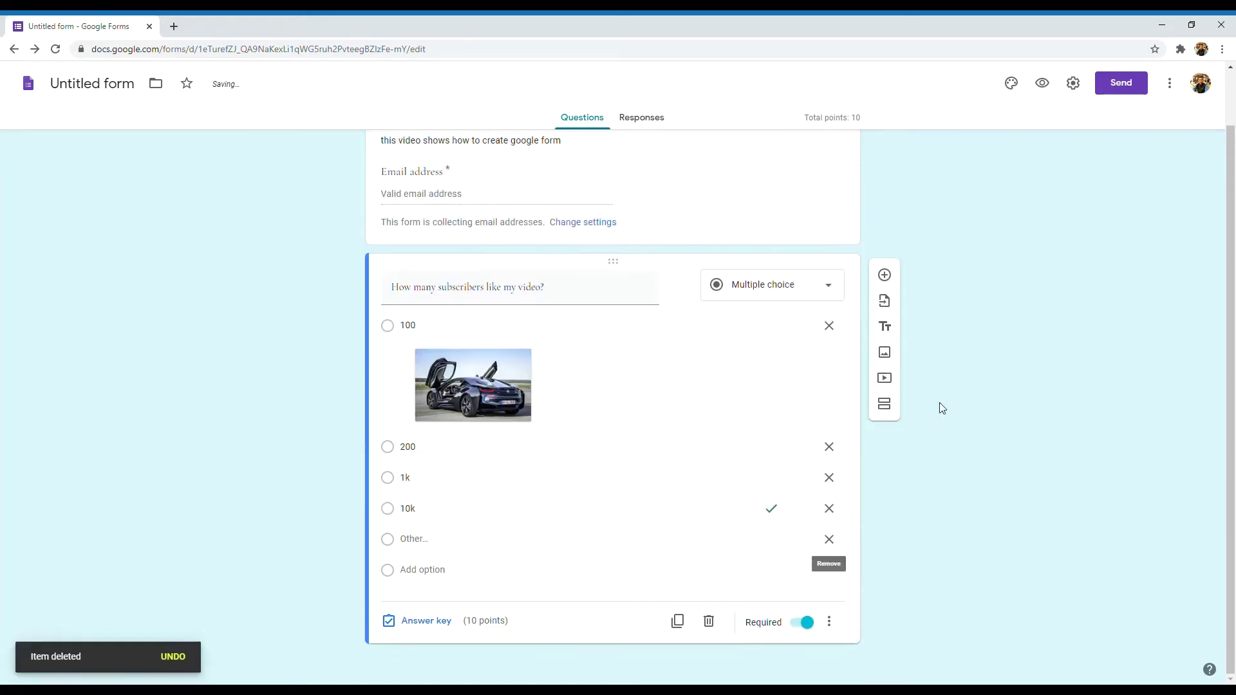
# Open the form's sending options and shorten its share link
pyautogui.click(1114, 84)
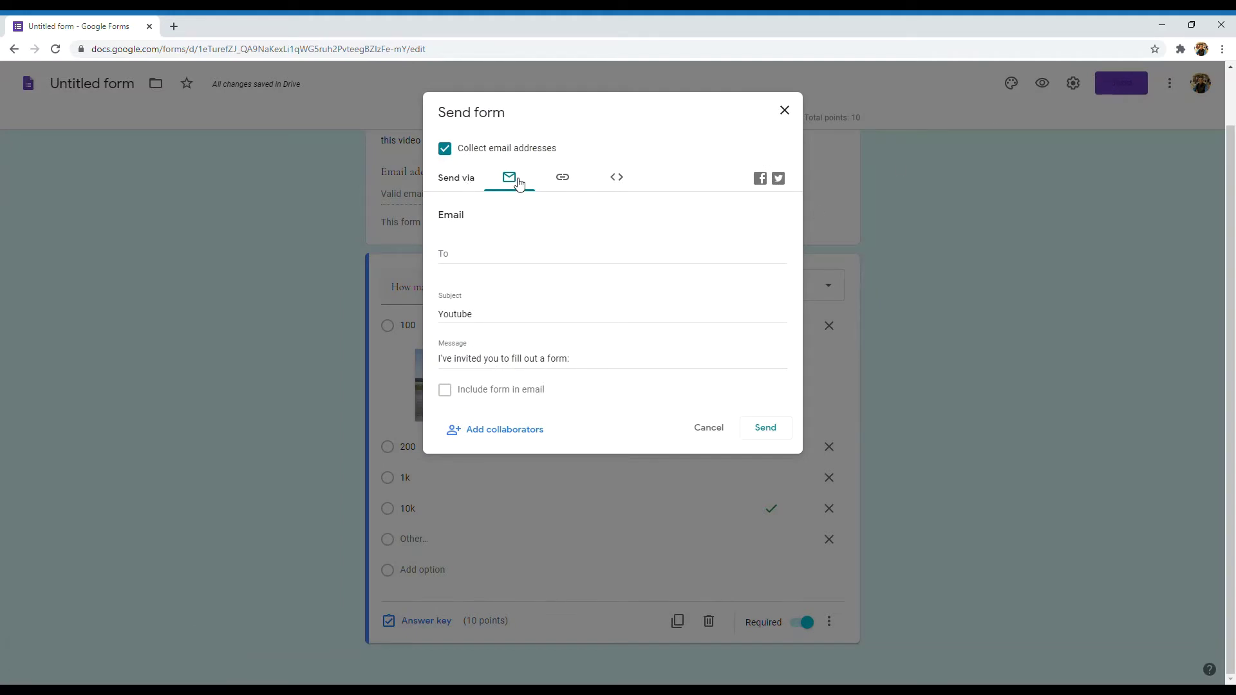
pyautogui.click(564, 181)
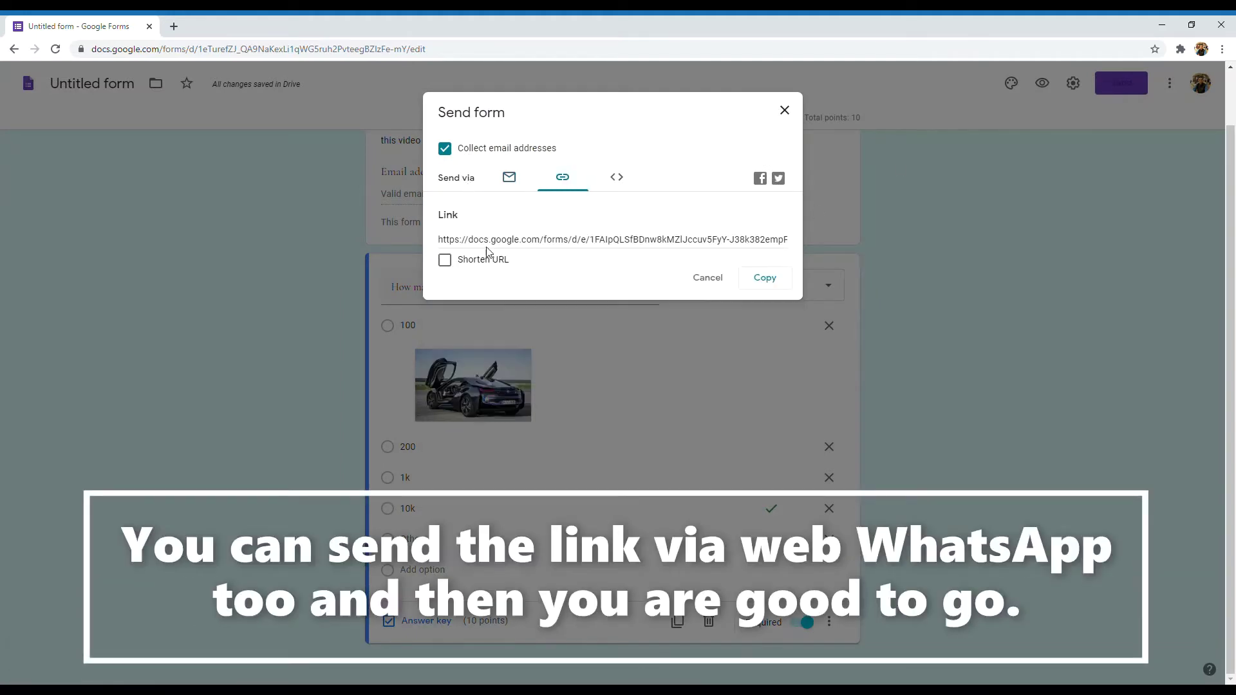
pyautogui.click(474, 260)
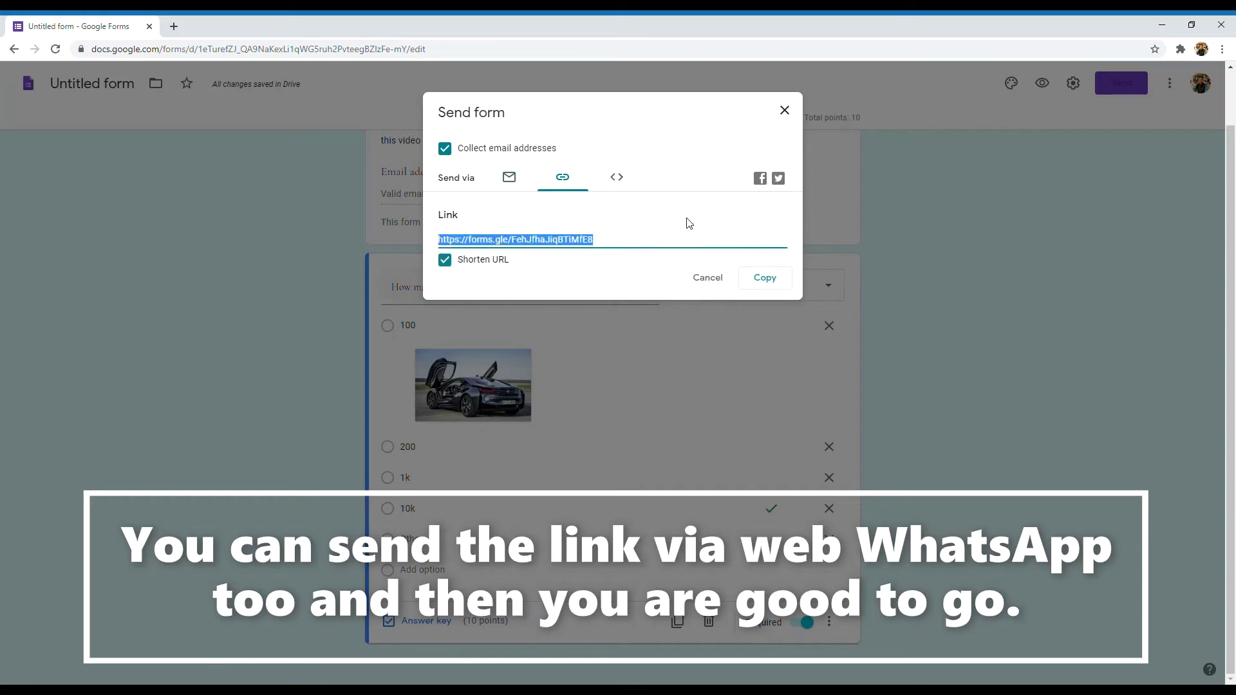
# Check the embed and email sending options, and copy the shortened form link to the clipboard
pyautogui.click(617, 179)
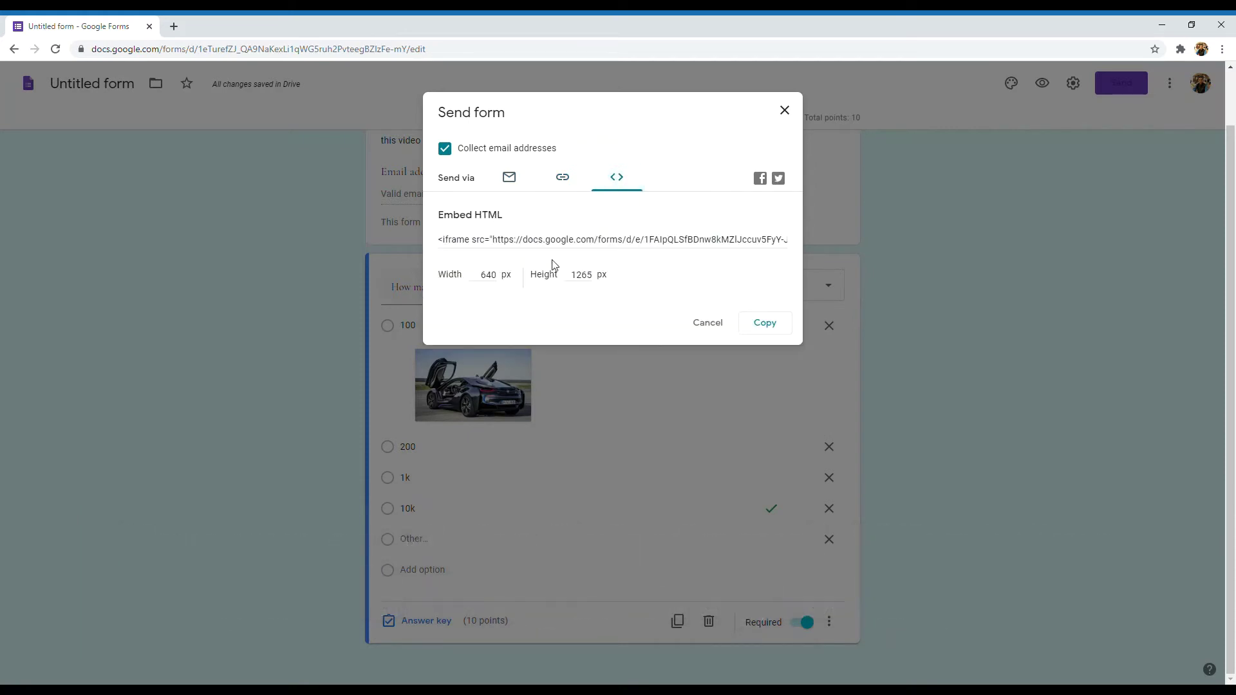
pyautogui.click(510, 180)
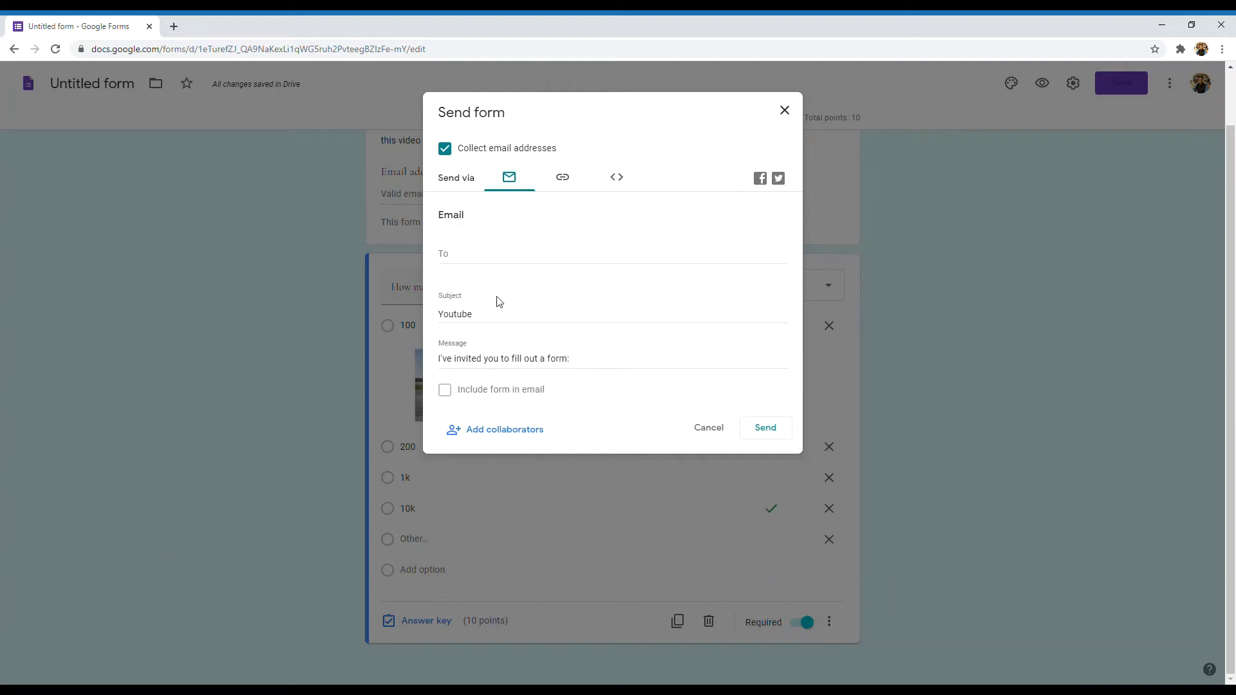
pyautogui.click(569, 186)
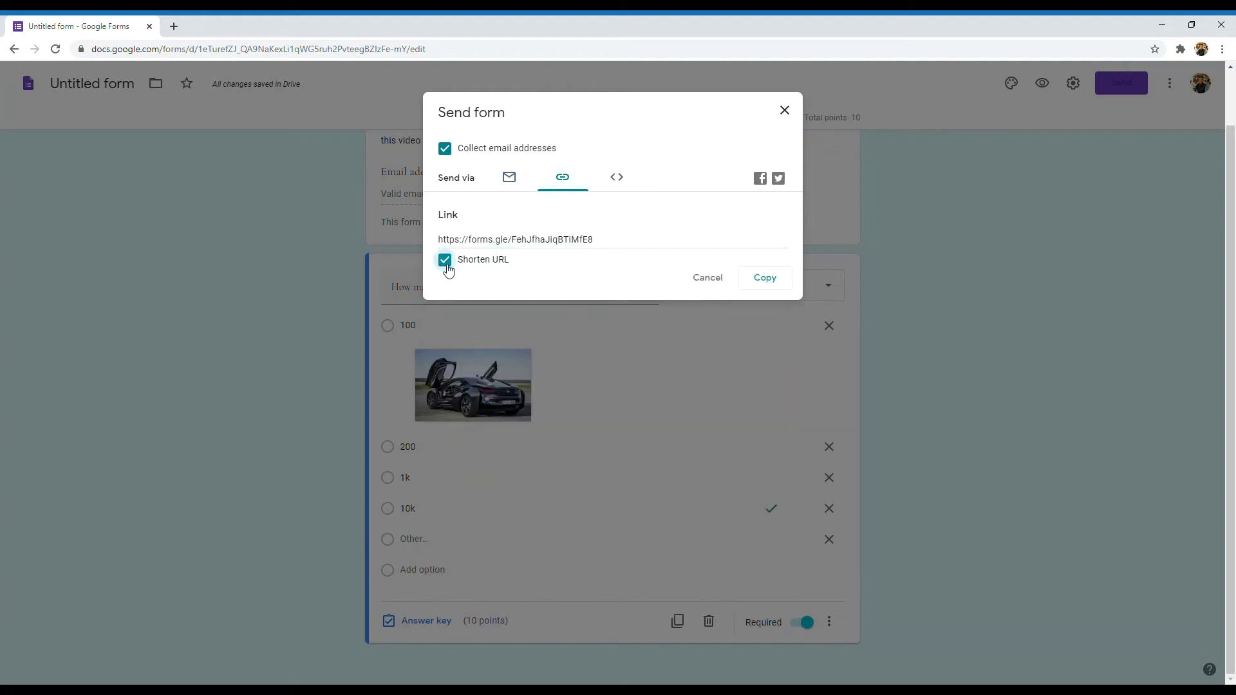
pyautogui.click(766, 280)
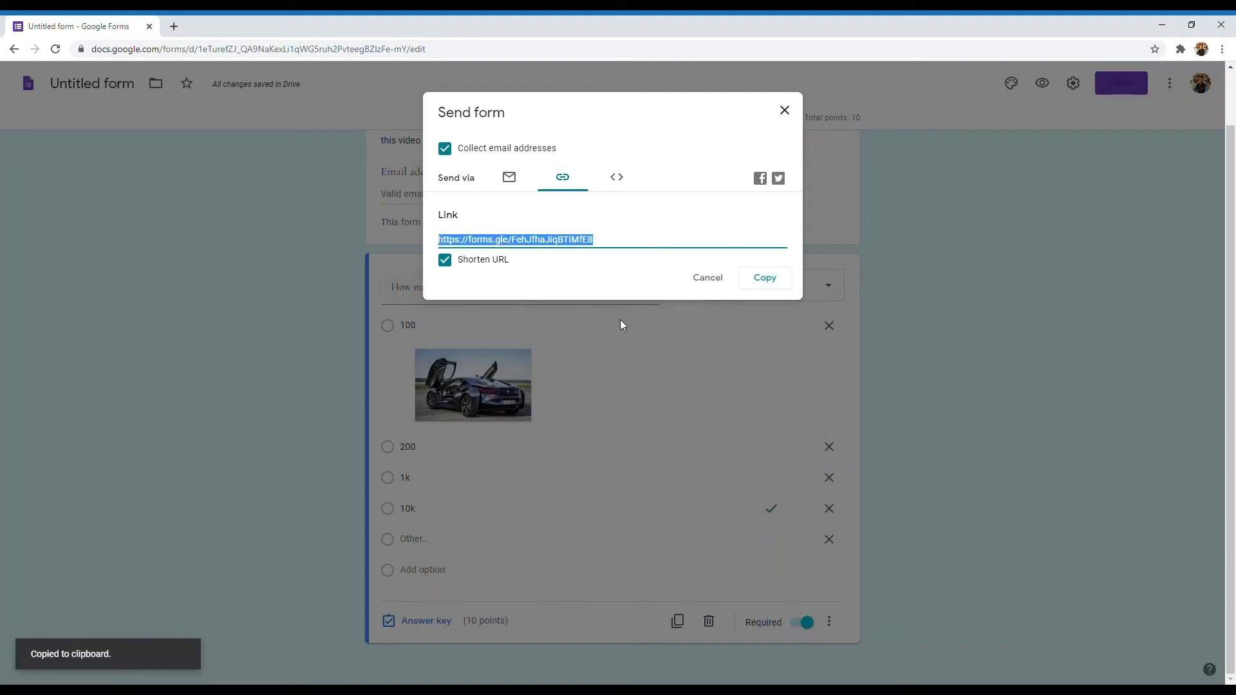
pyautogui.click(784, 112)
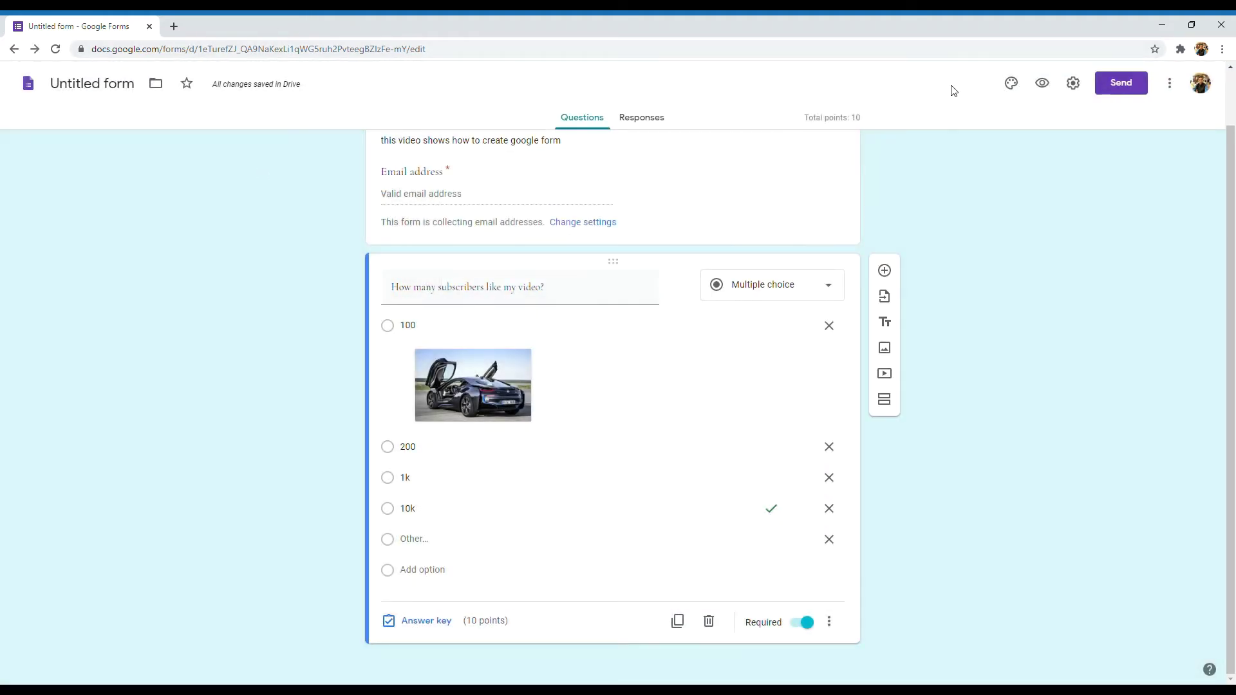
# Preview the form as a respondent and look through it from the title to the submit area
pyautogui.scroll(1, 958, 331)
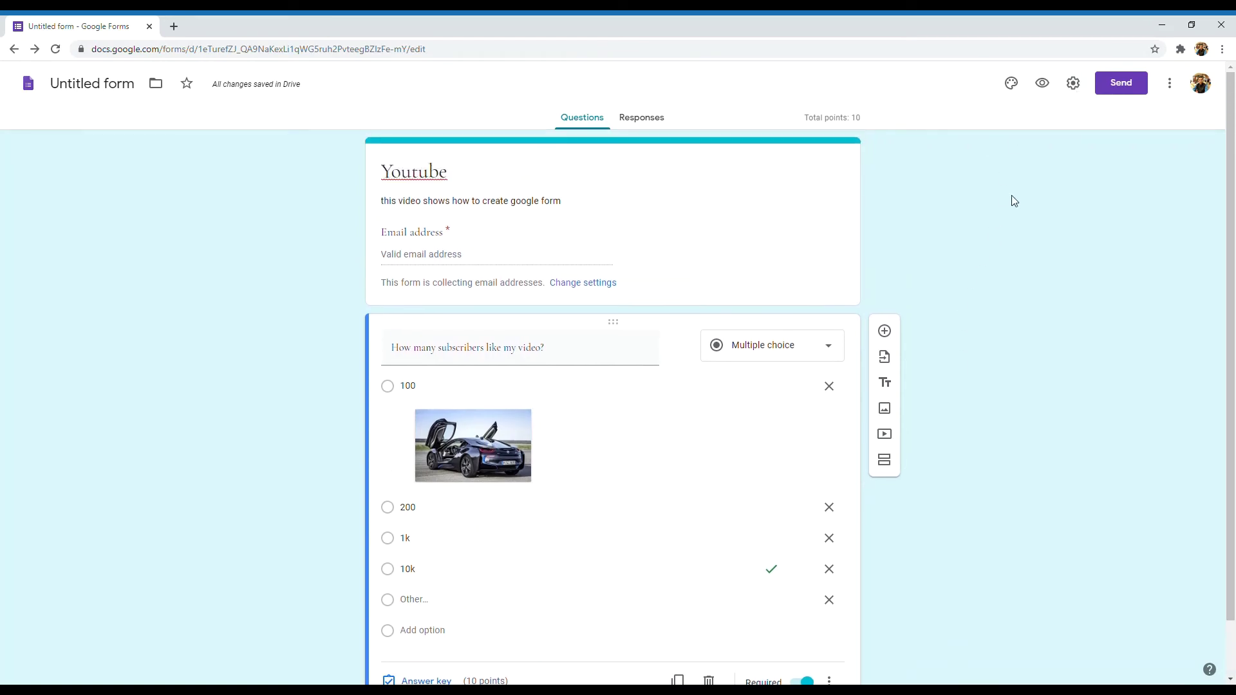
pyautogui.click(1042, 83)
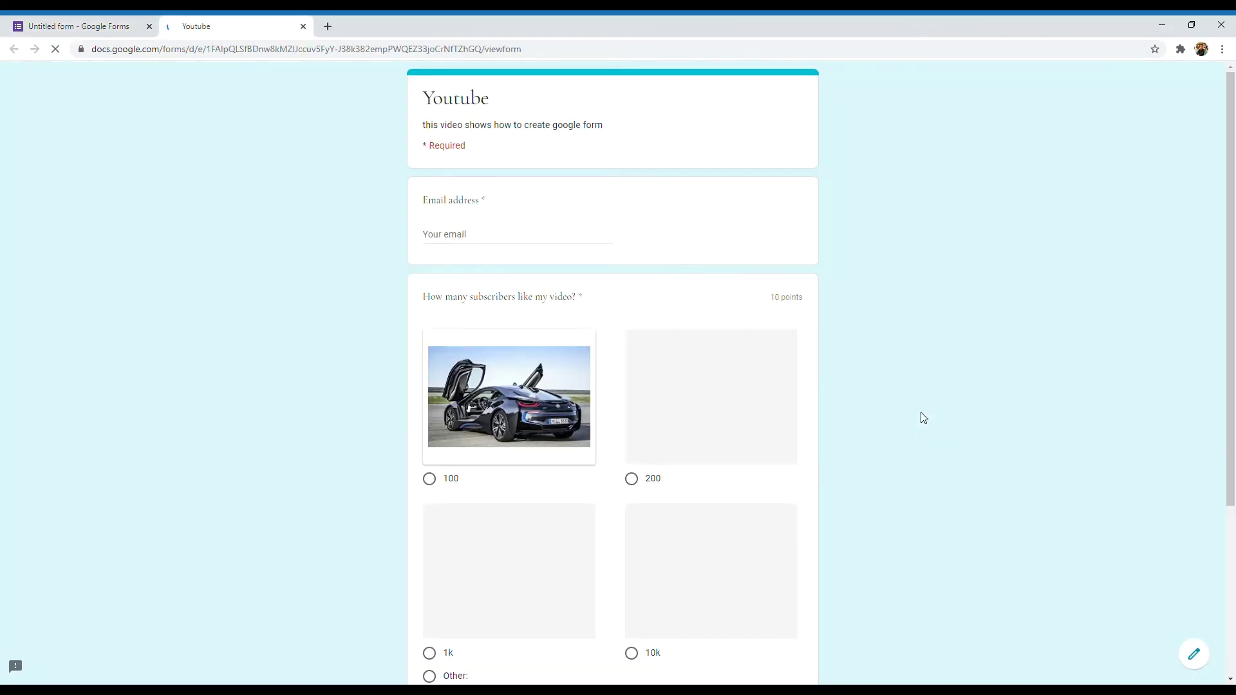
pyautogui.scroll(-1, 984, 312)
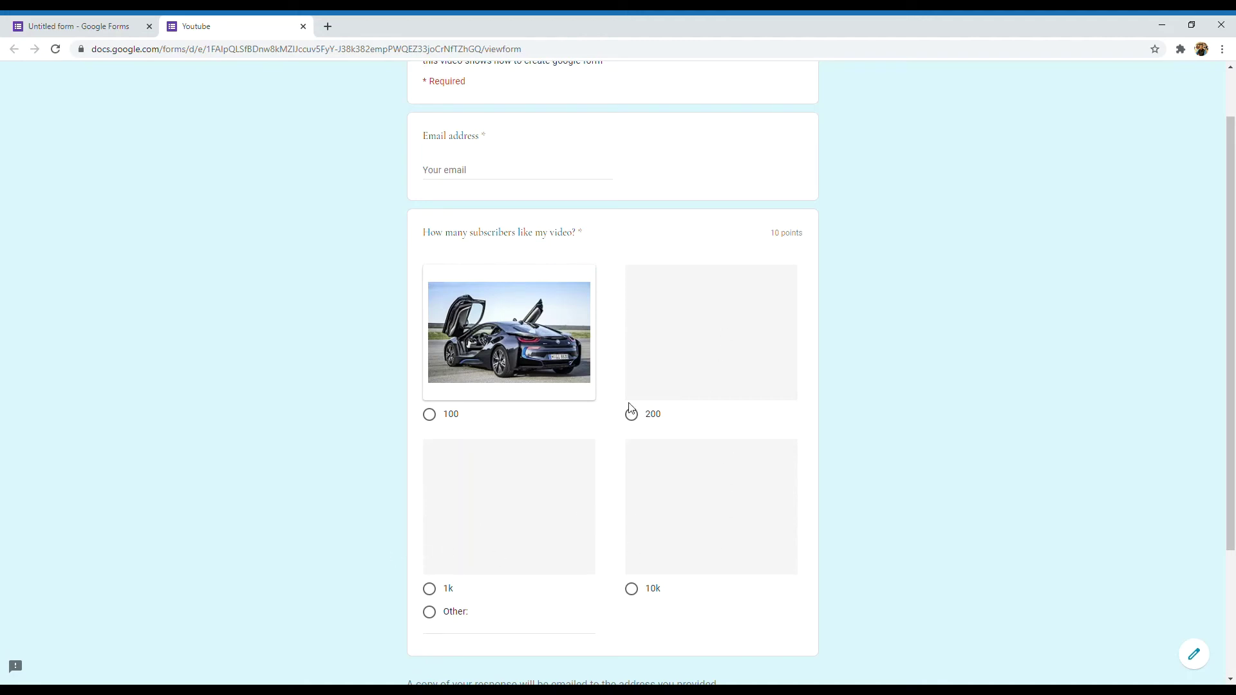
pyautogui.scroll(-3, 657, 448)
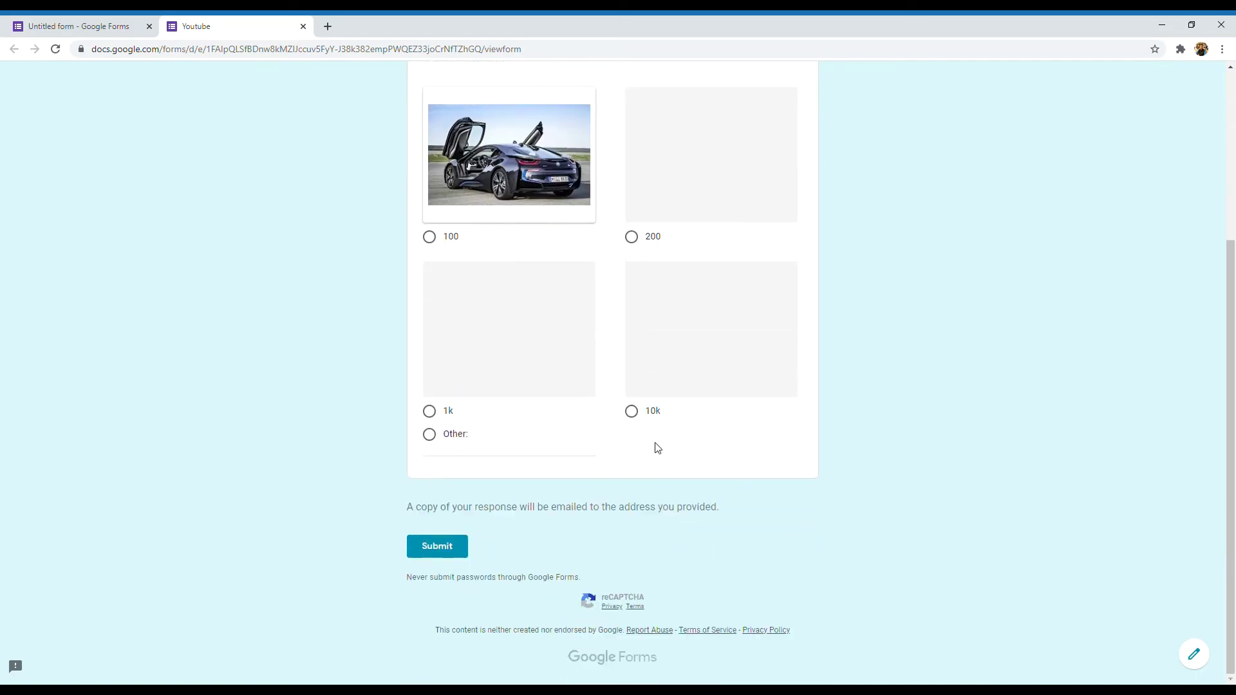
pyautogui.scroll(1, 657, 444)
pyautogui.scroll(-1, 644, 451)
pyautogui.scroll(2, 740, 466)
pyautogui.scroll(2, 734, 462)
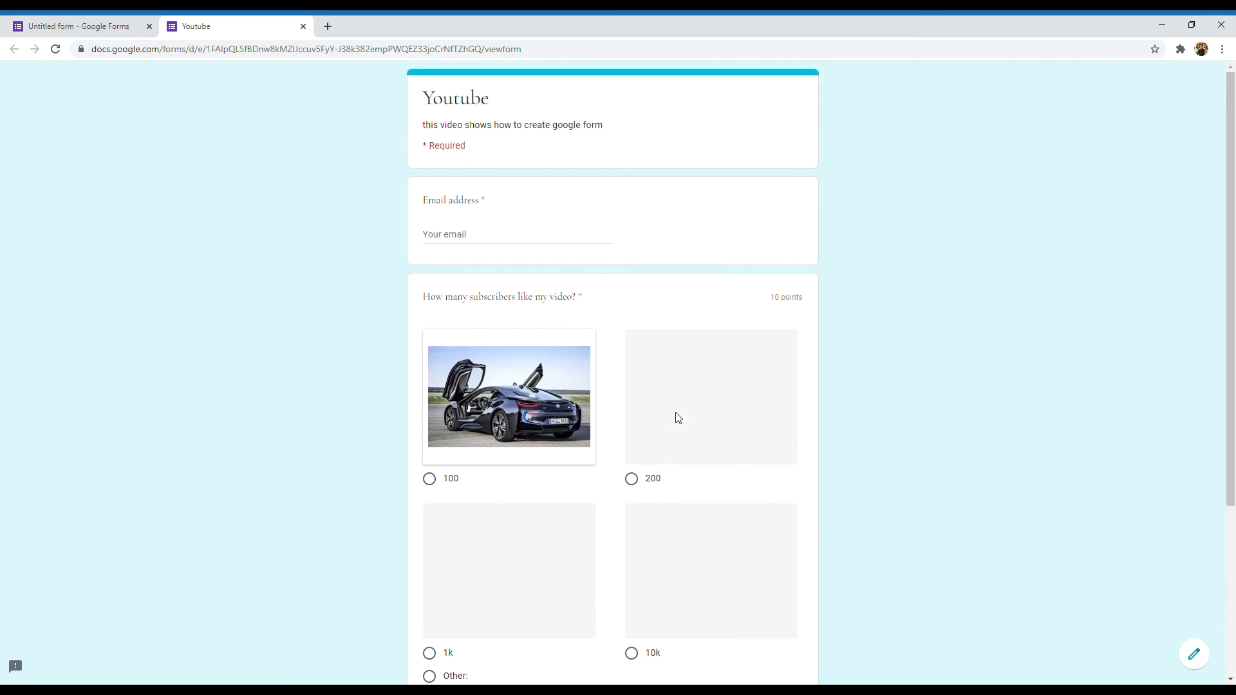